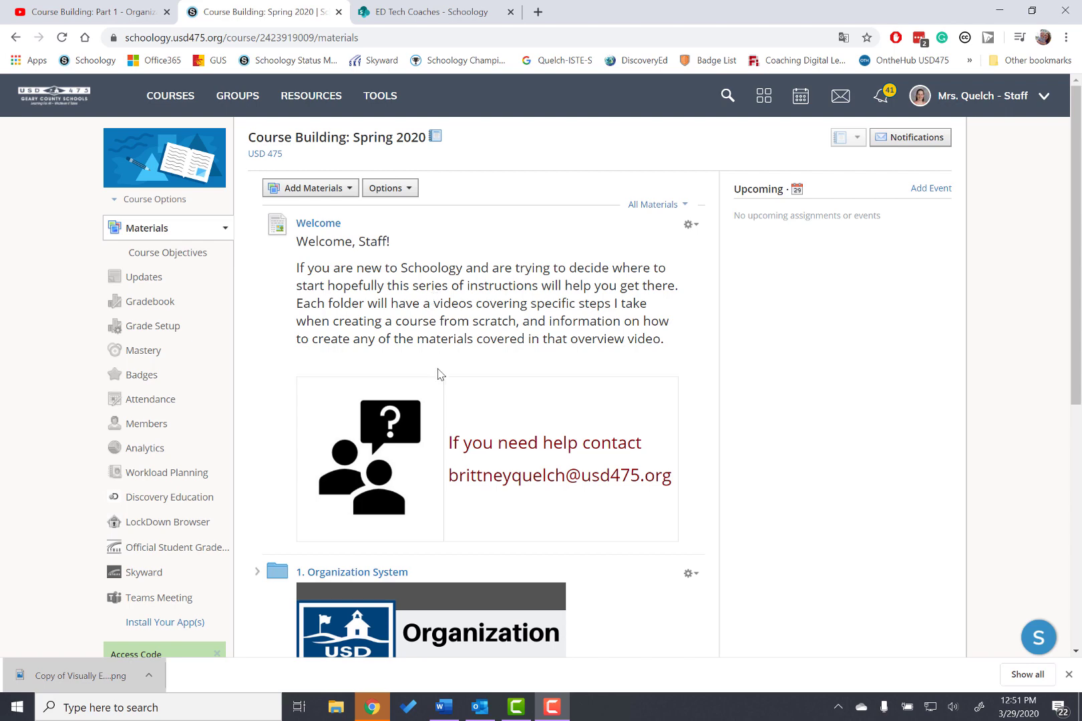
# Open the 1. Organization System folder and start a new page below Learning Goal titled "Overview Video"
pyautogui.scroll(-1, 444, 428)
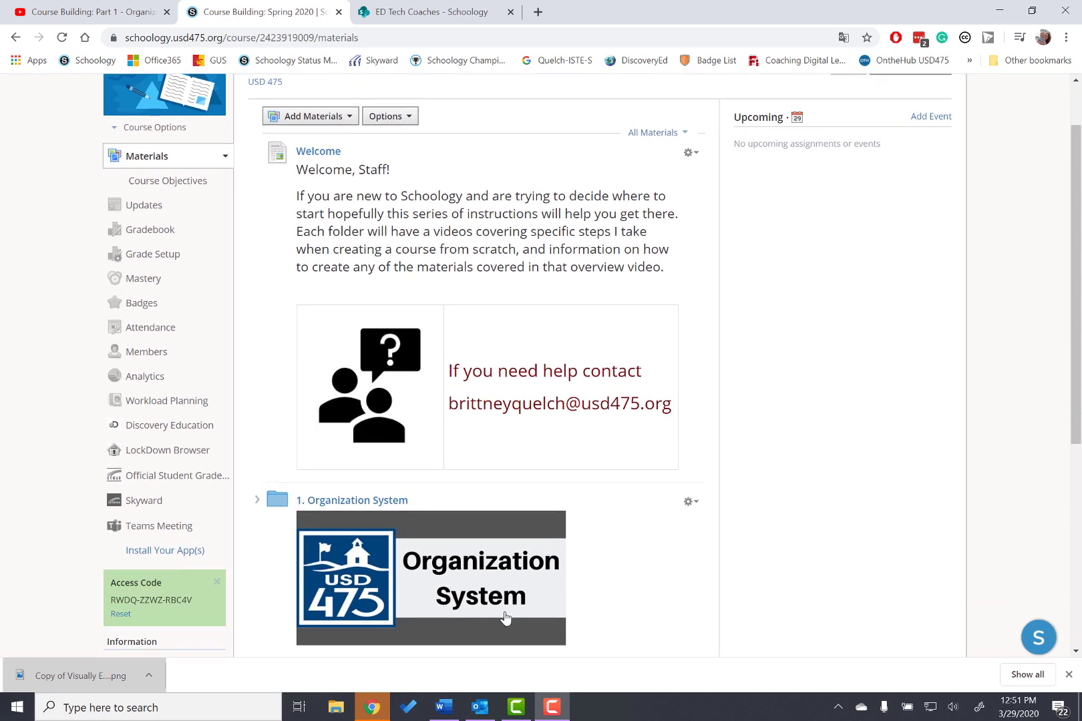
pyautogui.scroll(-1, 505, 618)
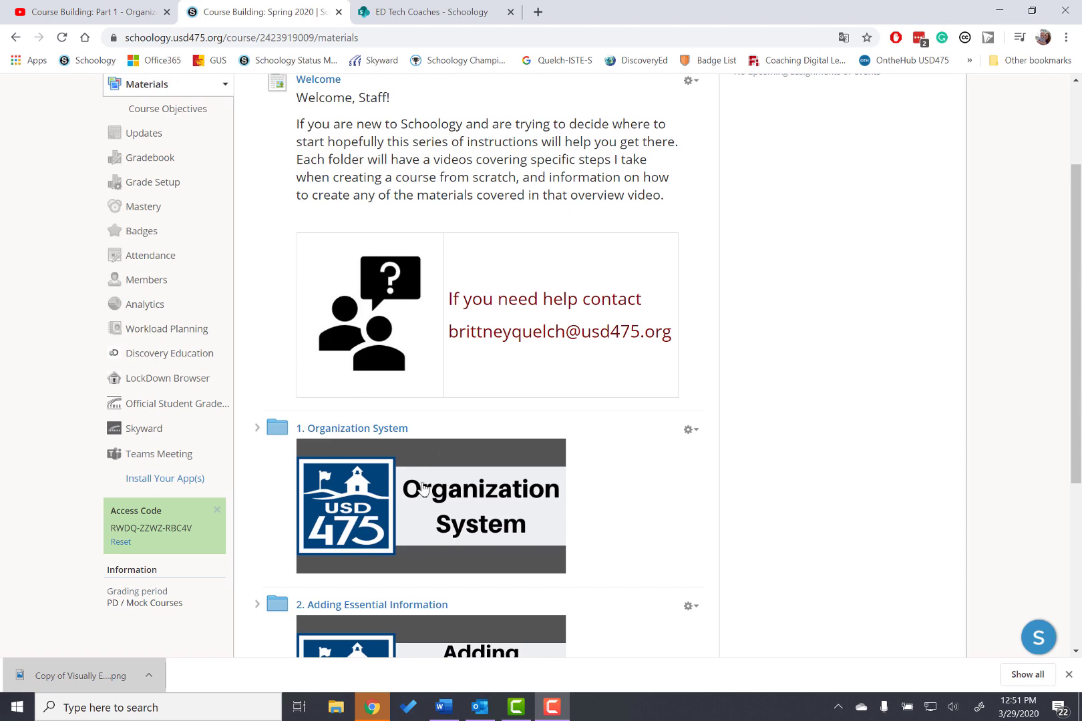
pyautogui.click(340, 431)
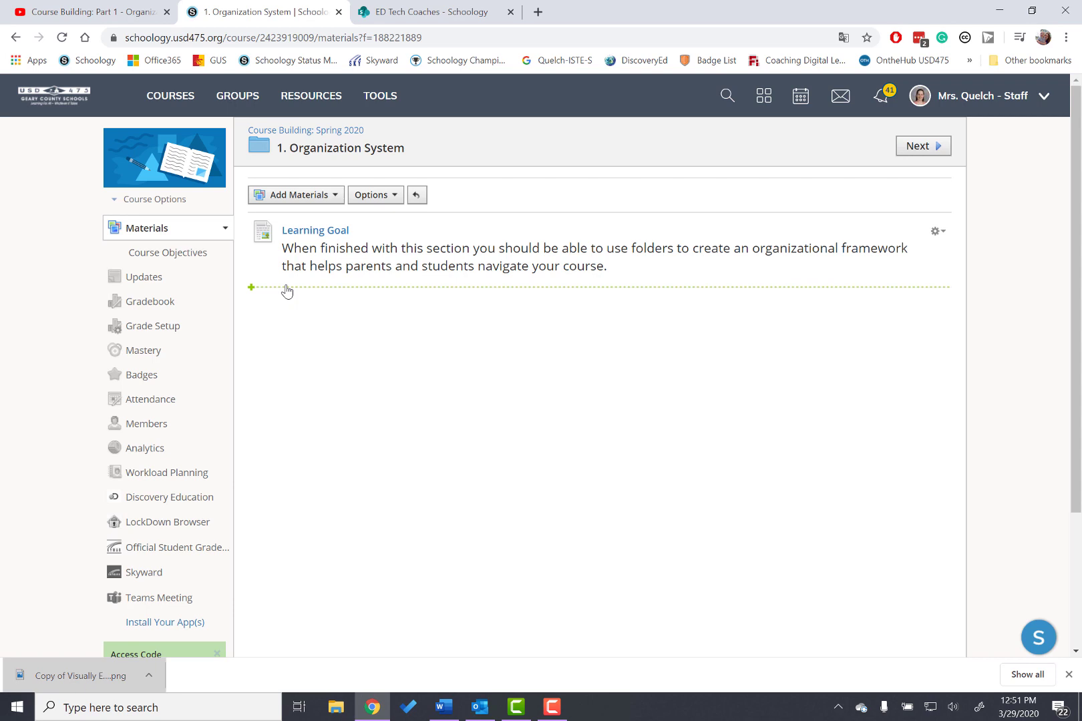
pyautogui.click(288, 290)
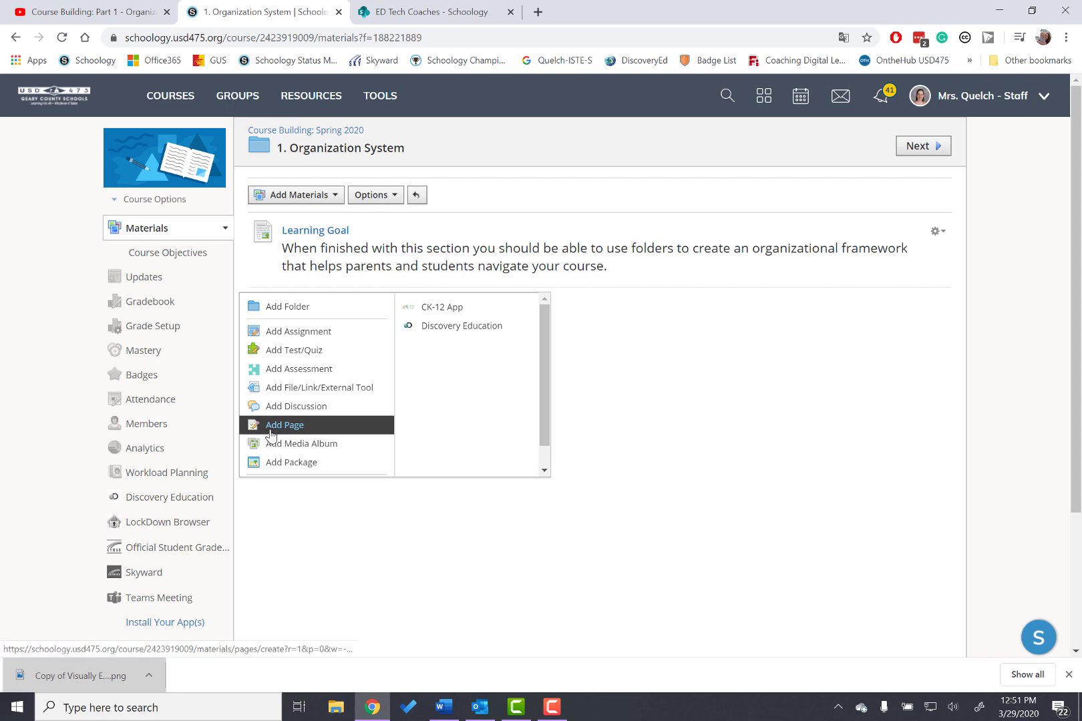
pyautogui.click(300, 428)
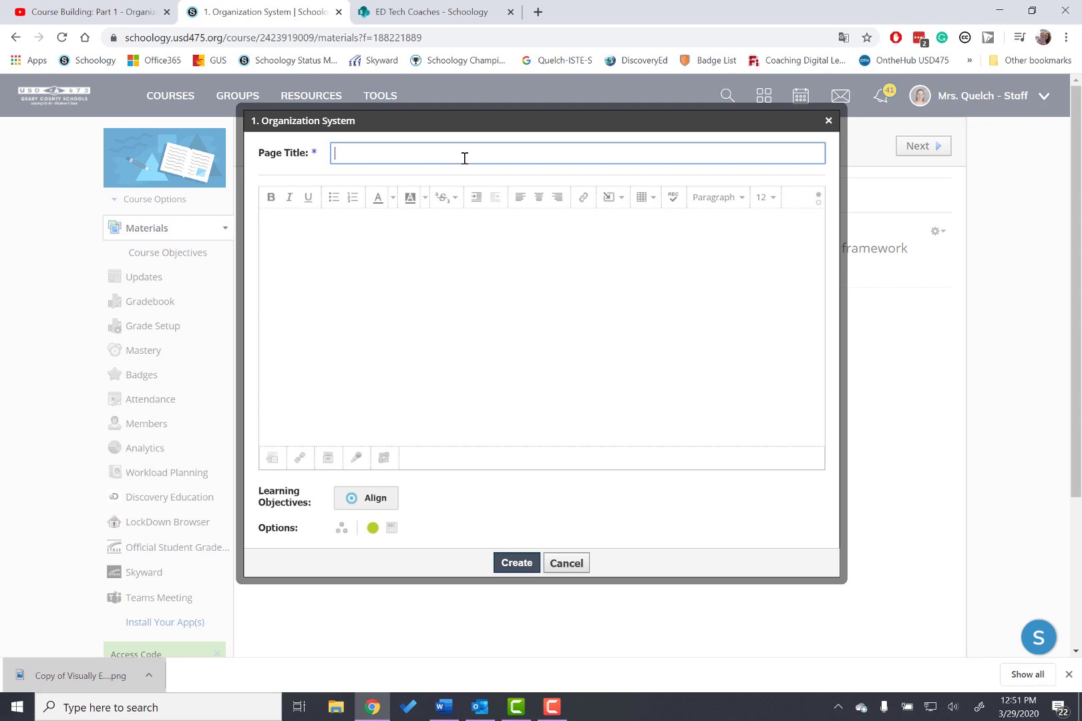
pyautogui.write('Overview Video')
# Switch the page body to HTML source and paste in the embed code of the YouTube video "Course Building: Part 1 - Organization System"
pyautogui.click(522, 326)
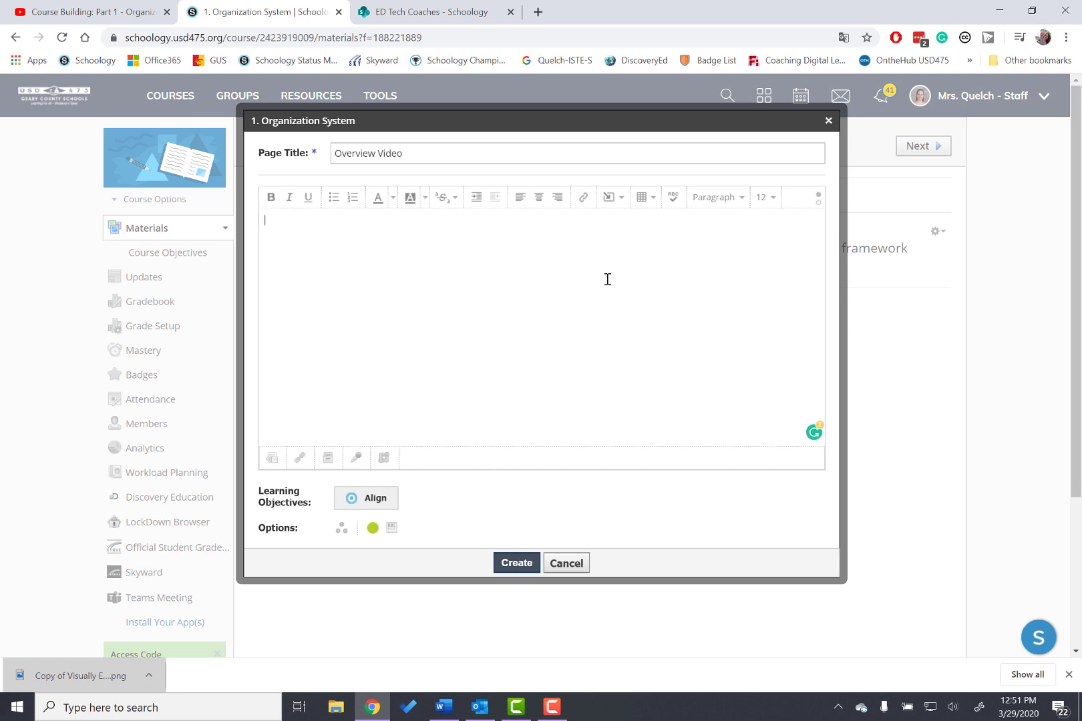
pyautogui.click(818, 203)
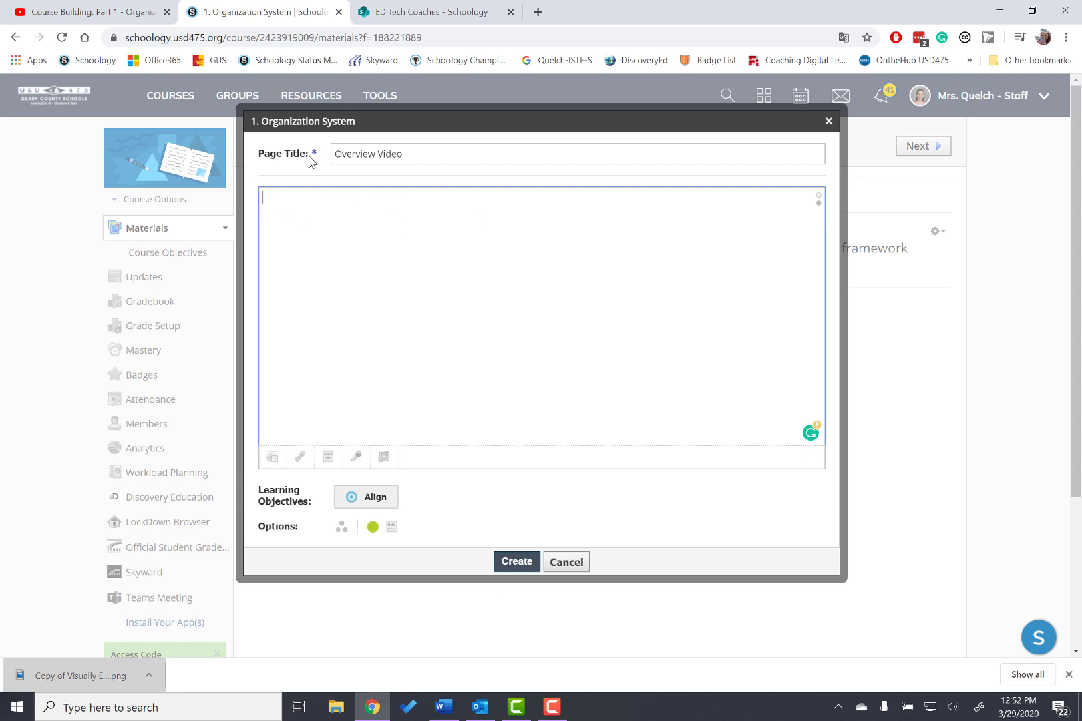
pyautogui.click(77, 15)
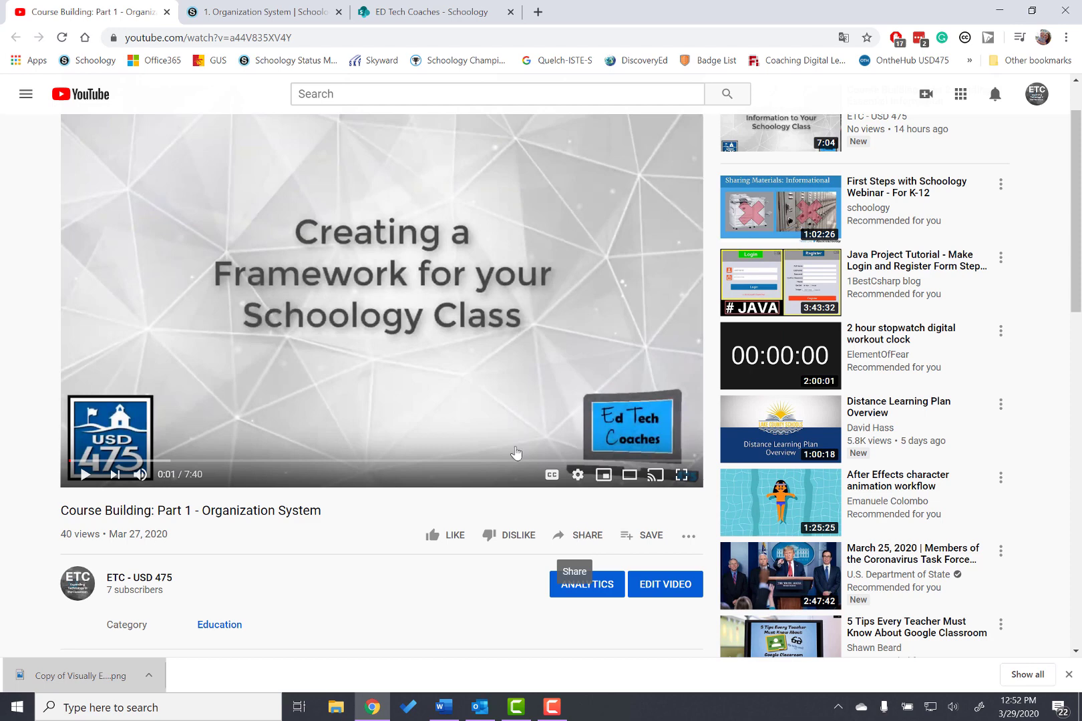
pyautogui.click(580, 538)
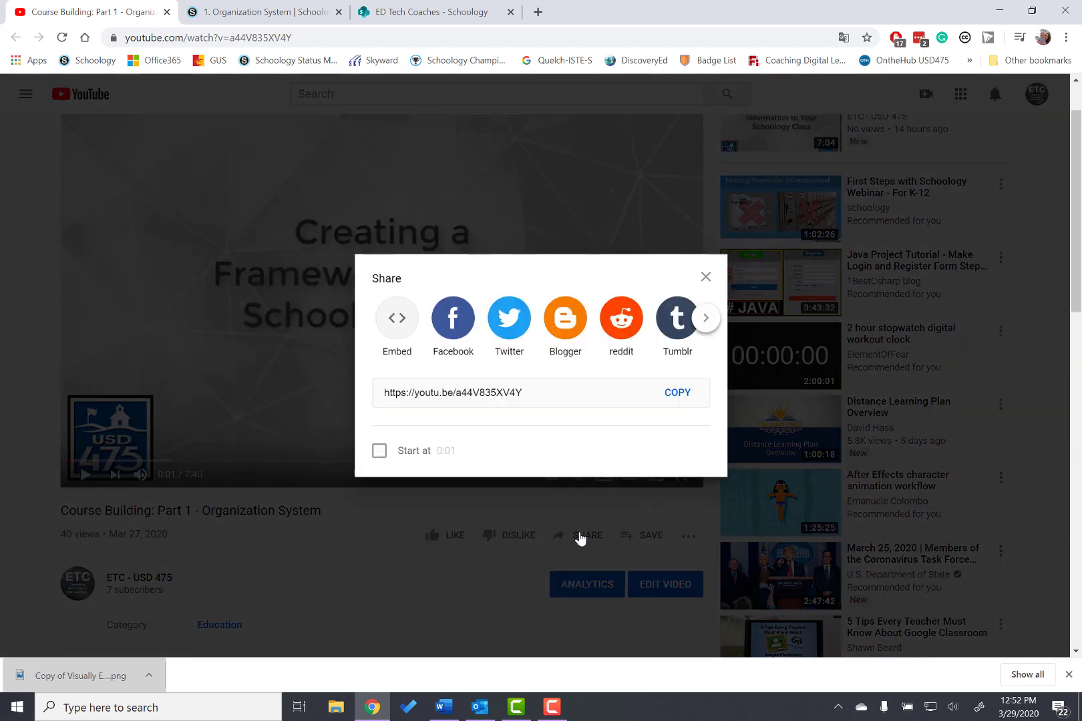
pyautogui.click(397, 320)
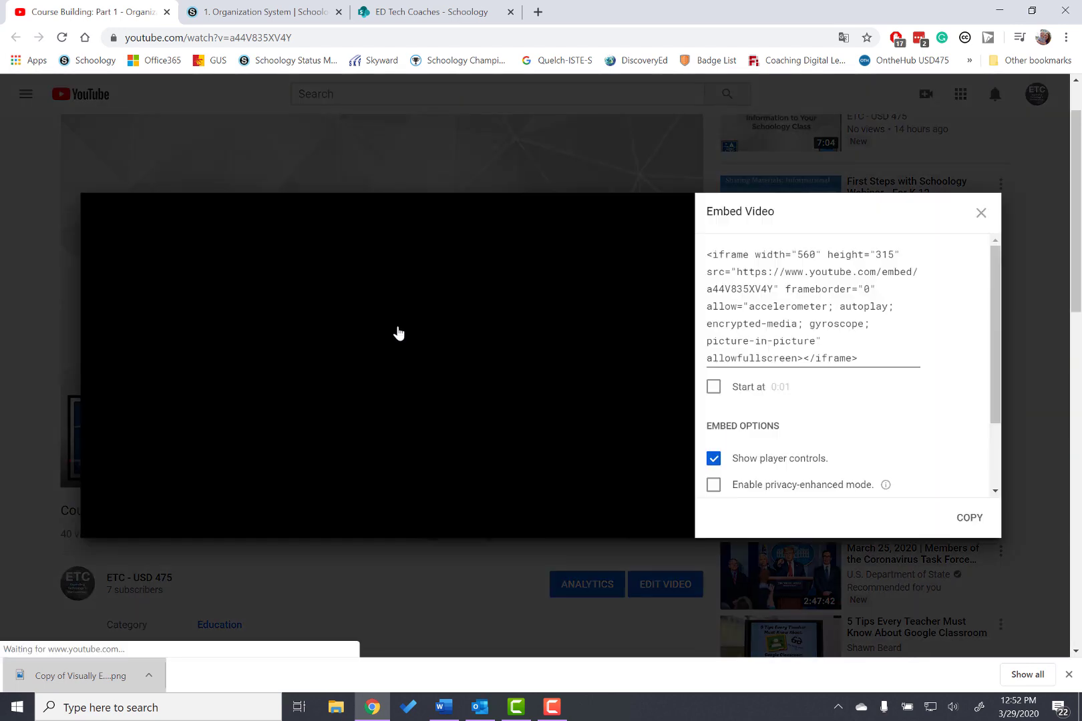
pyautogui.click(741, 253)
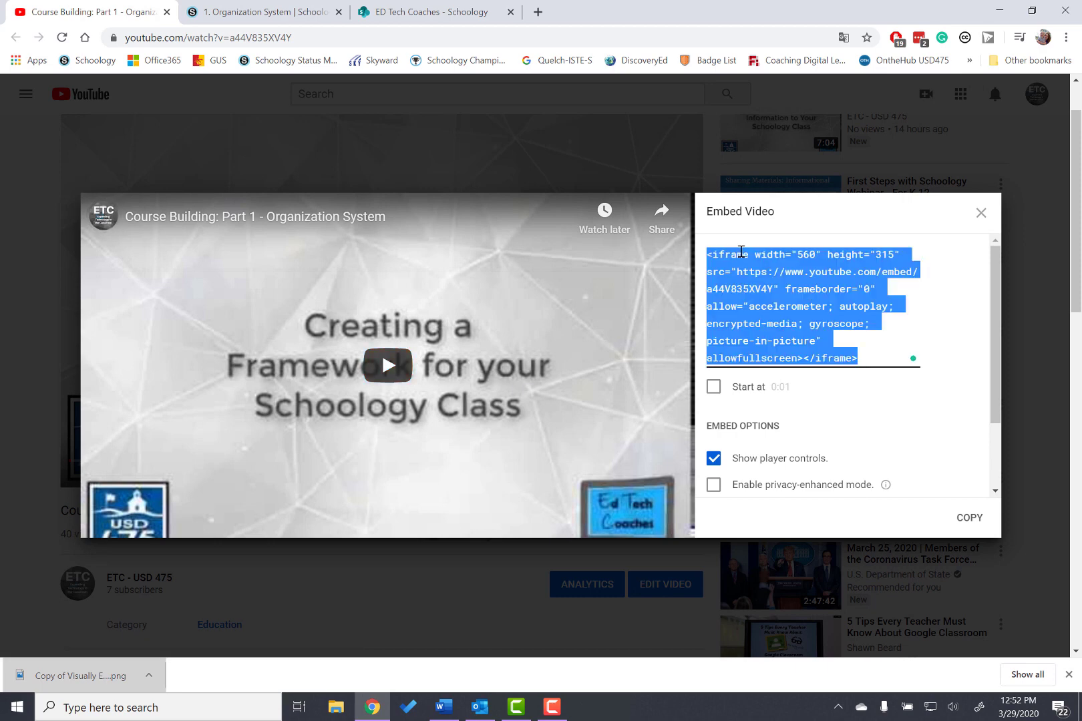
pyautogui.click(301, 21)
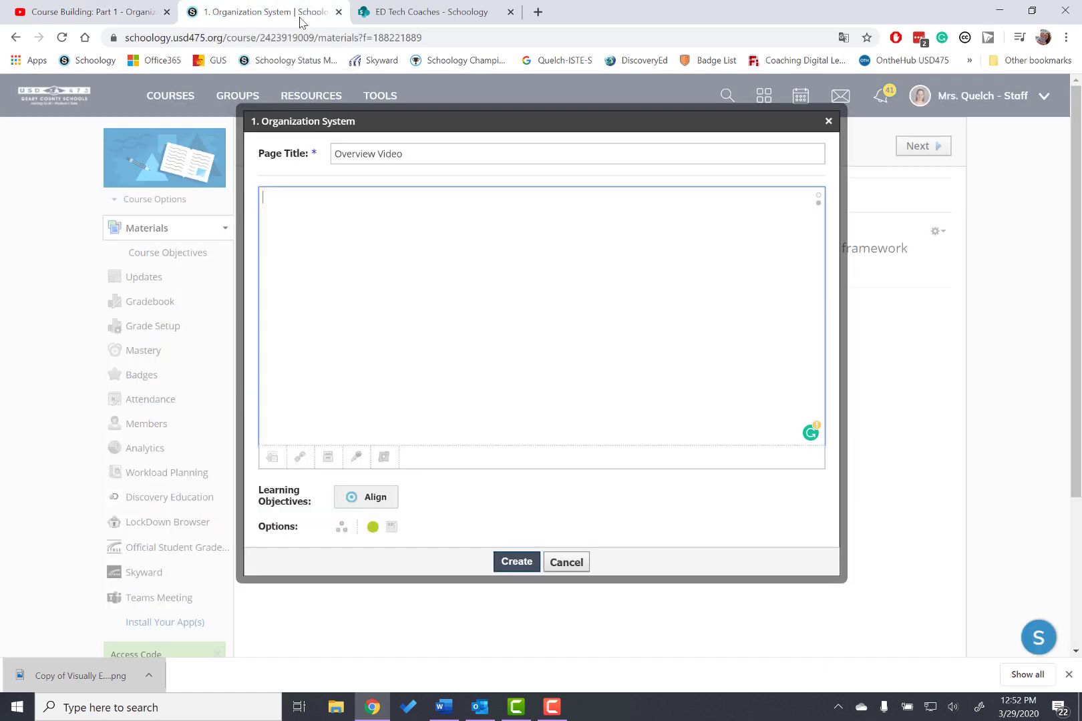
pyautogui.write('<iframe width="560" height="315" src="https://www.youtube.com/embed/a44V835XVFY" frameborder="0" allow="accelerometer; autoplay; encrypted-media; gyroscope; picture-in-picture" allowfullscreen></iframe>')
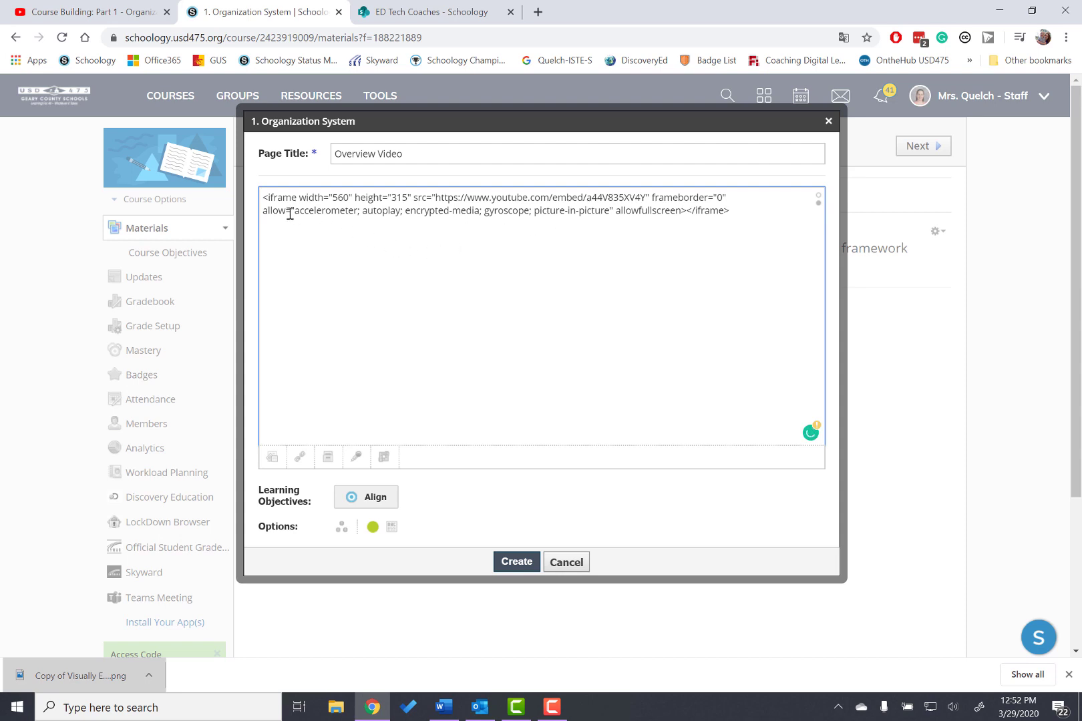
# Append "?rel=0" to the end of the YouTube video address inside the embed code
pyautogui.moveTo(284, 197); pyautogui.dragTo(363, 222)
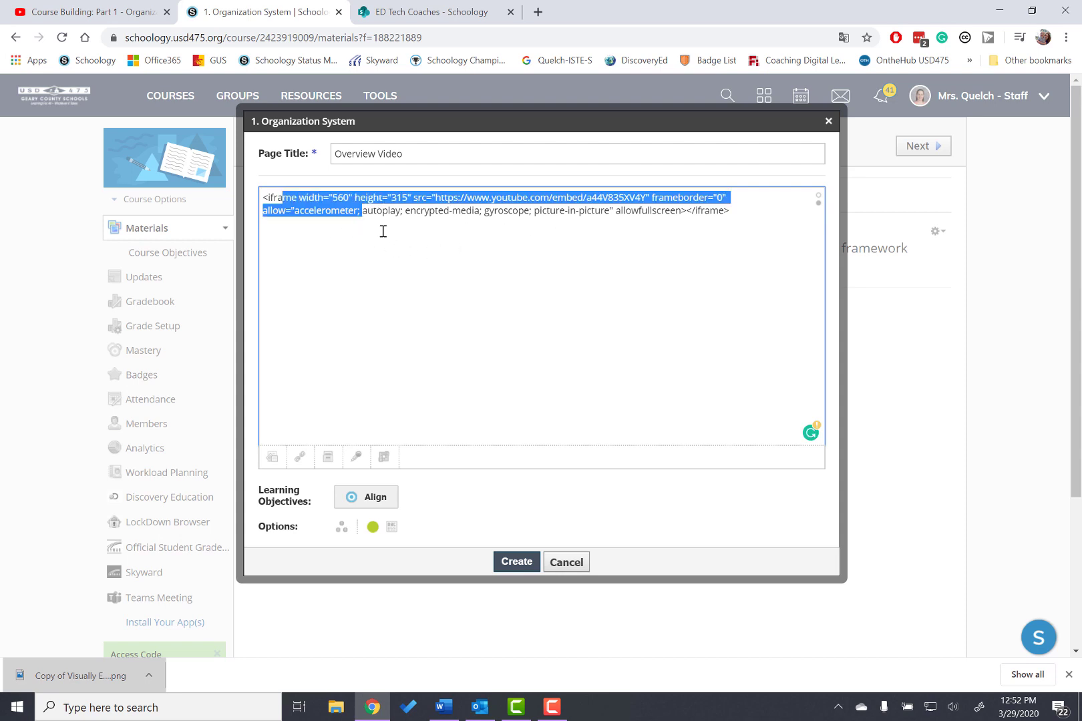
pyautogui.click(501, 247)
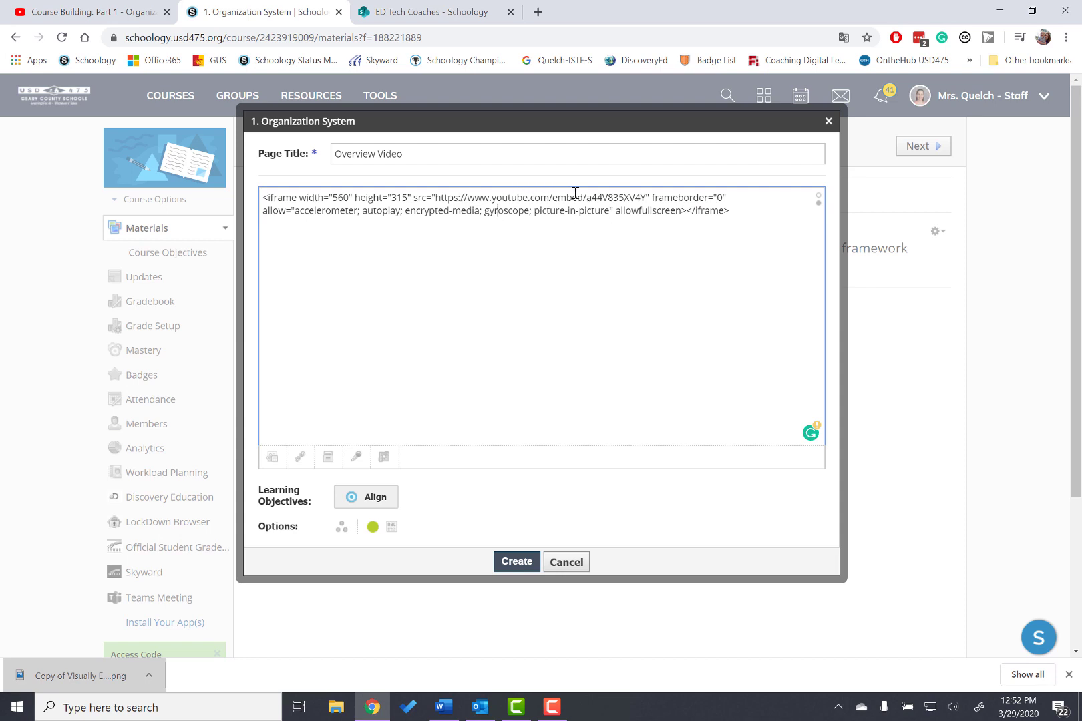
pyautogui.moveTo(587, 198); pyautogui.dragTo(647, 197)
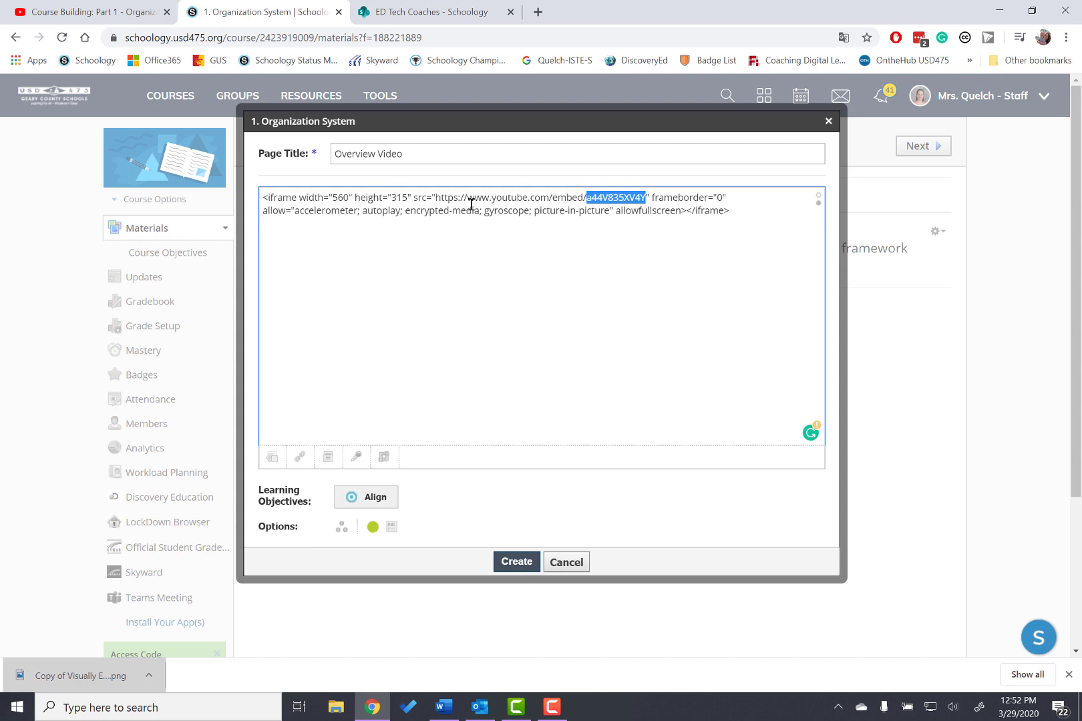
pyautogui.click(641, 197)
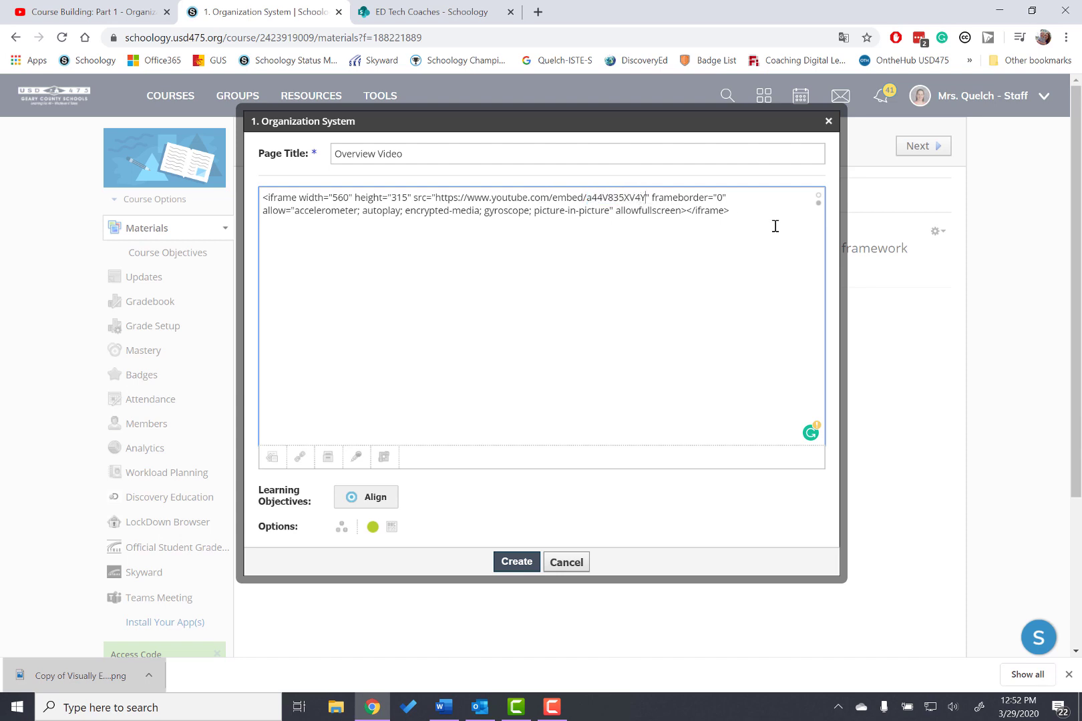
pyautogui.write('?rel=0')
# Enable inline display for the Overview Video page and create it
pyautogui.click(391, 529)
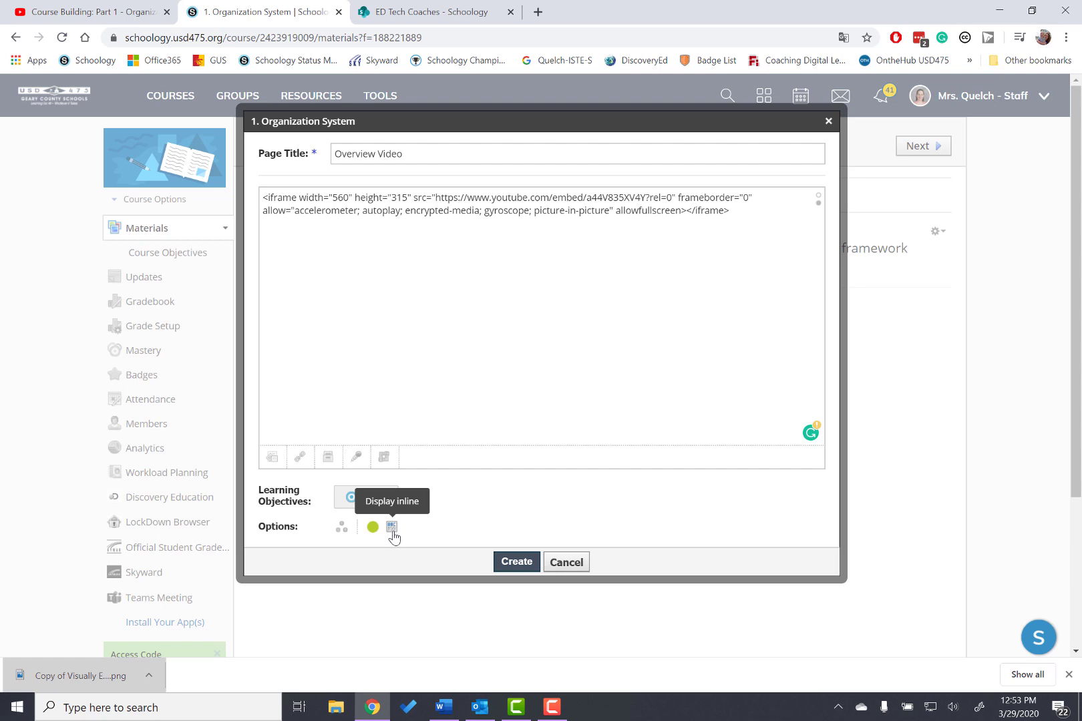
pyautogui.click(392, 528)
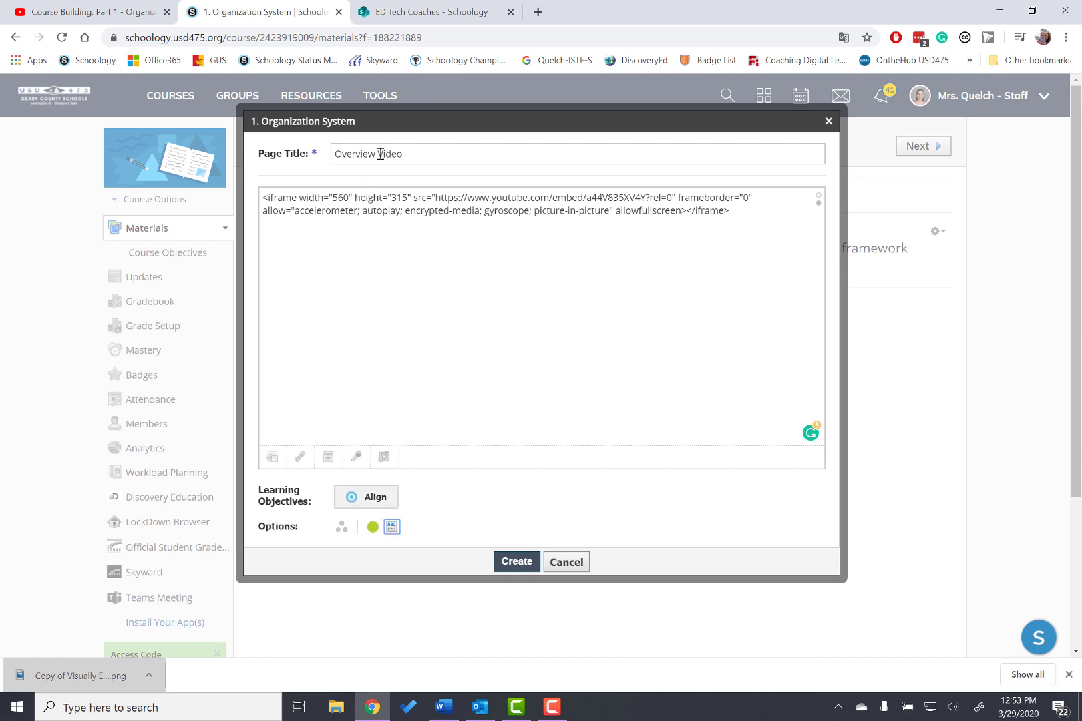
pyautogui.click(516, 562)
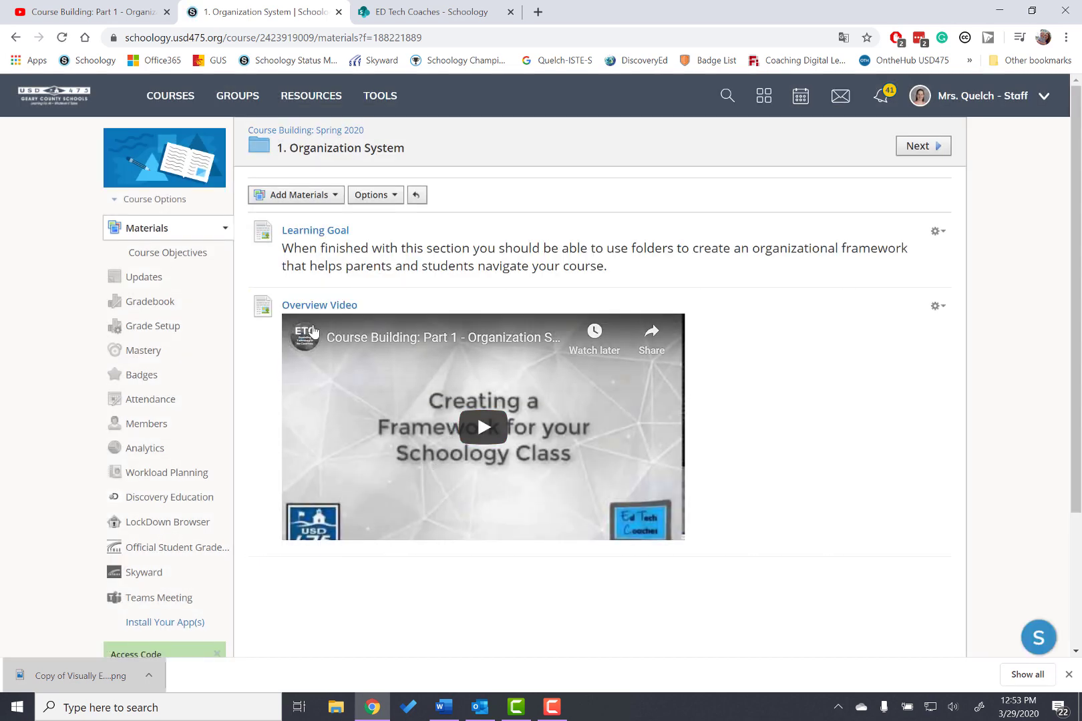
# Play the embedded overview video, skip ahead to about 1:49 and pause it to check the suggested videos
pyautogui.click(485, 432)
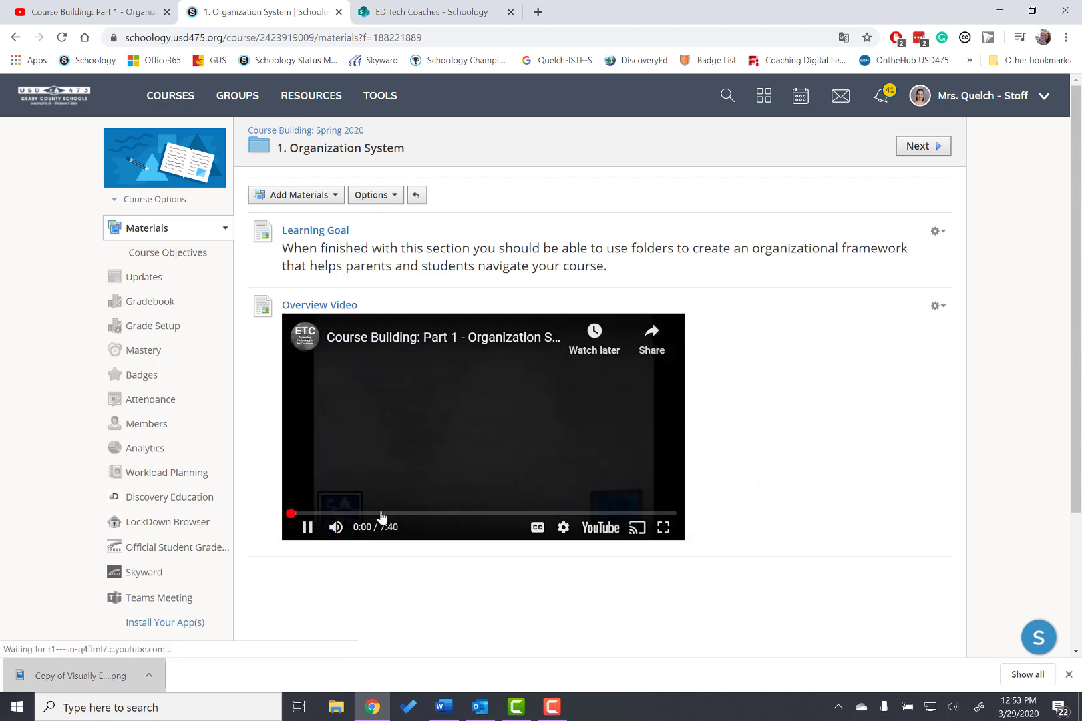
pyautogui.click(381, 513)
pyautogui.click(307, 527)
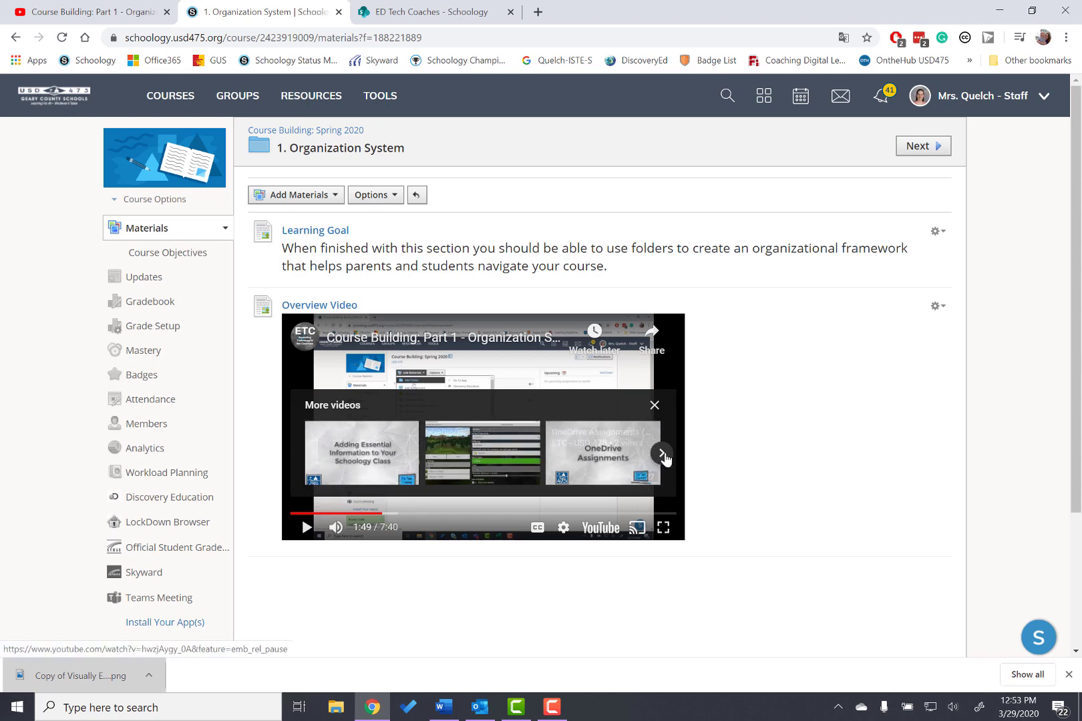
# Start adding a file, link or external tool below the Overview Video page
pyautogui.scroll(-2, 379, 613)
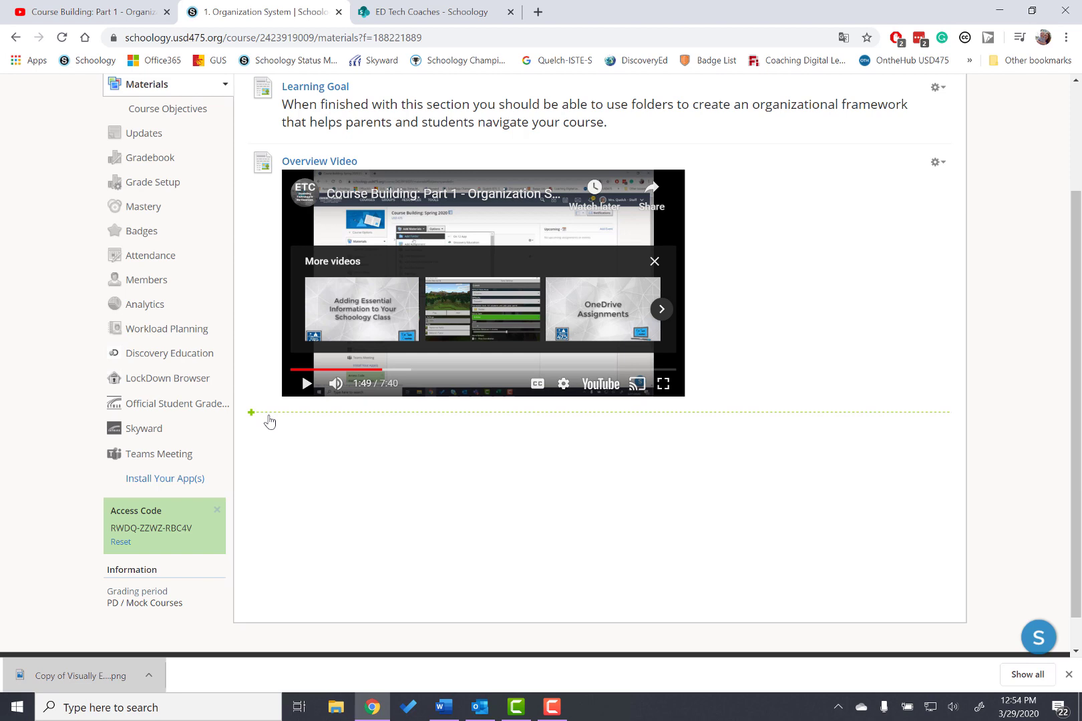
pyautogui.click(268, 415)
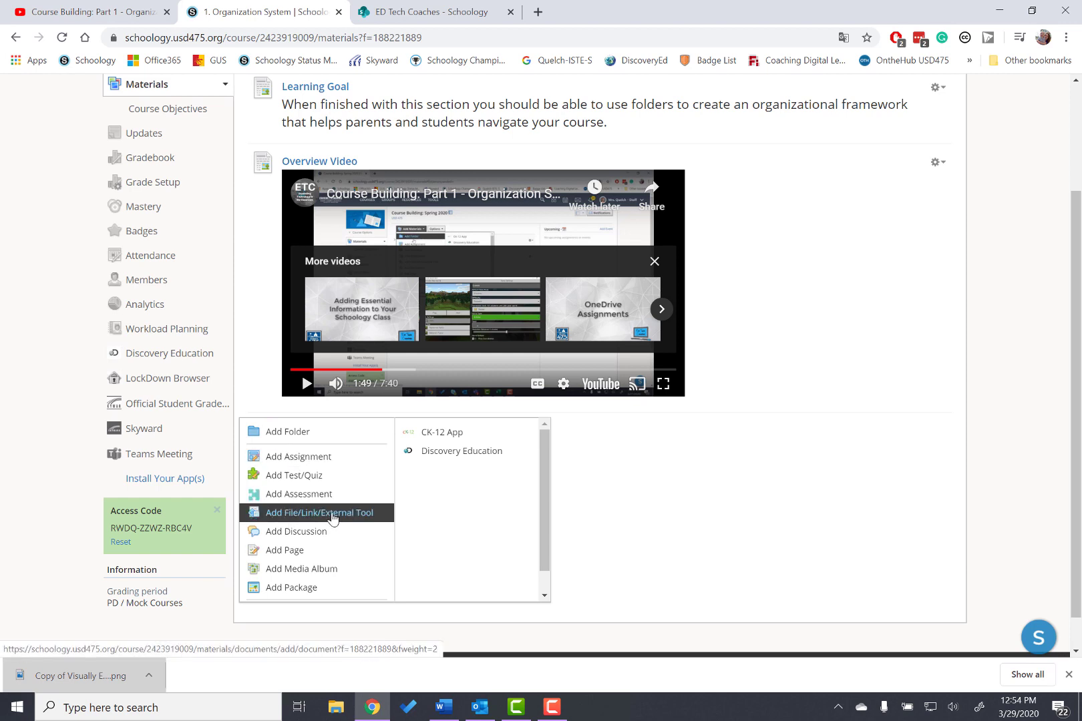
pyautogui.click(333, 518)
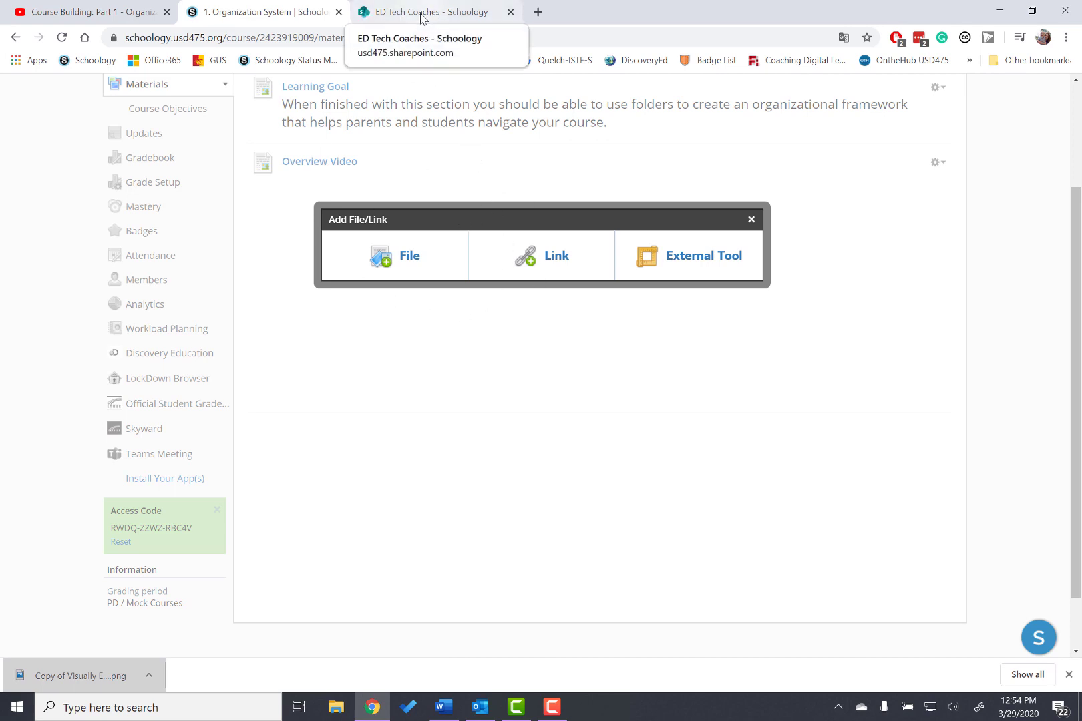
# Switch to the ED Tech Coaches SharePoint page and copy the no-sign-in view link of the Creating Folders document
pyautogui.click(446, 18)
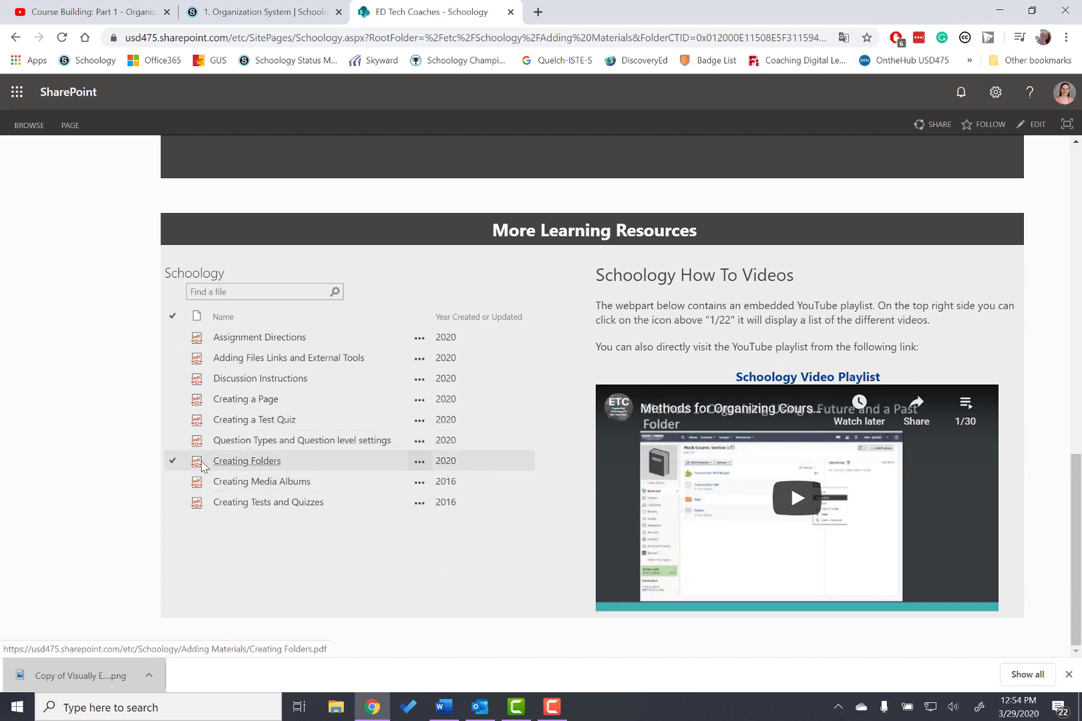
pyautogui.rightClick(253, 468)
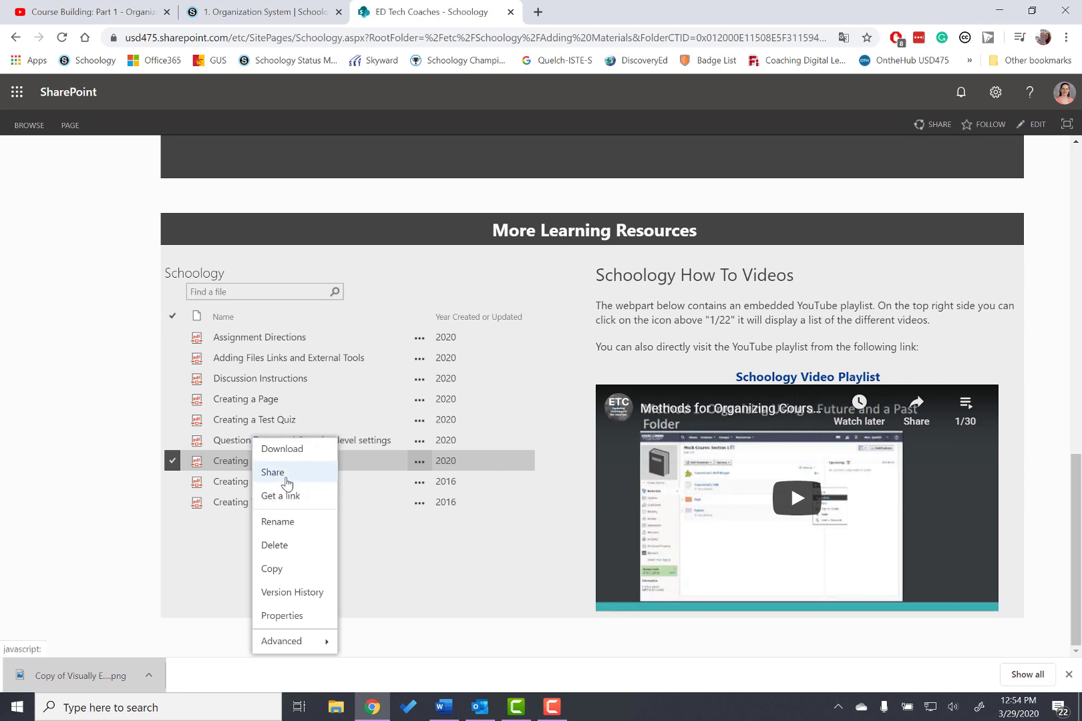
pyautogui.click(273, 472)
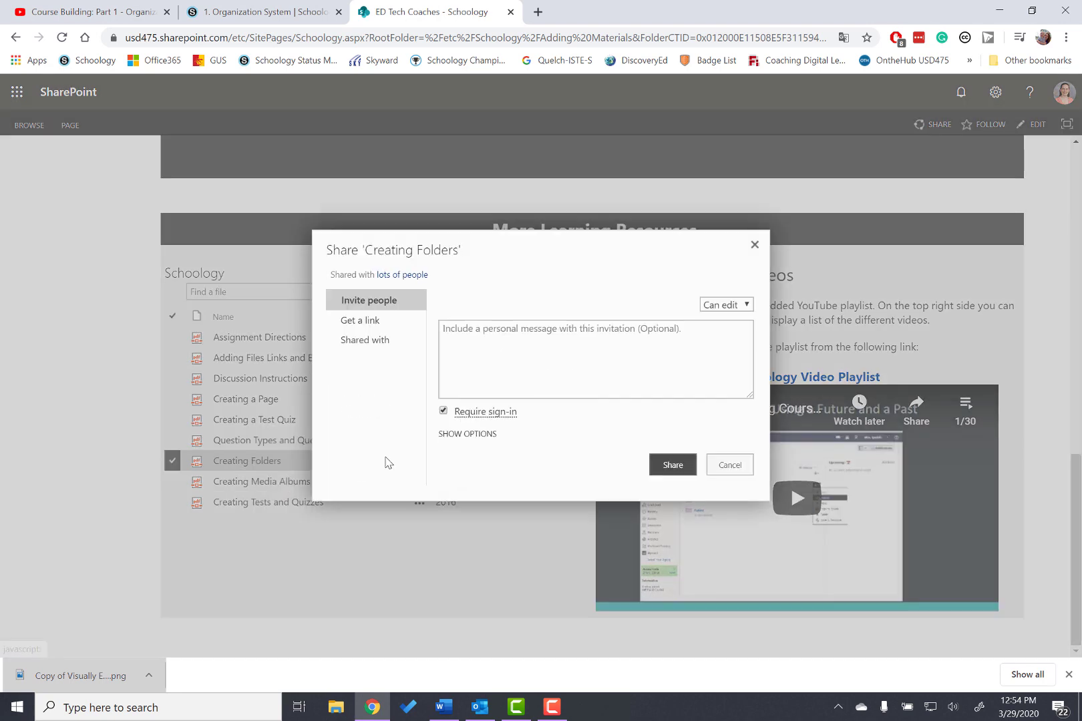
pyautogui.click(374, 315)
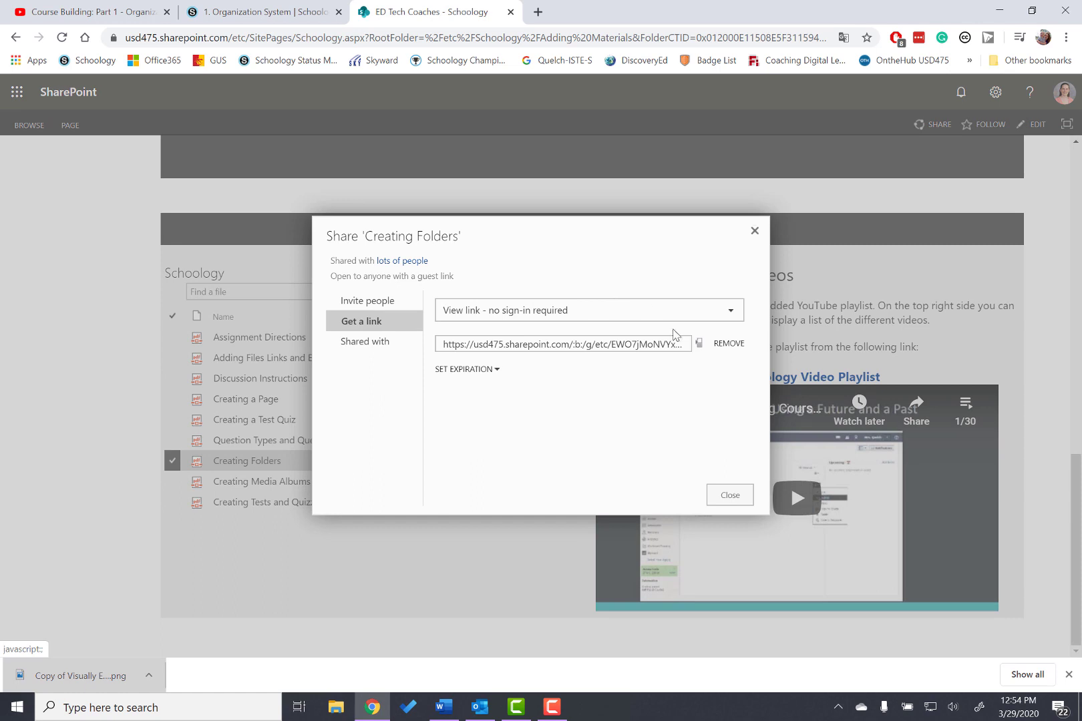
pyautogui.click(677, 346)
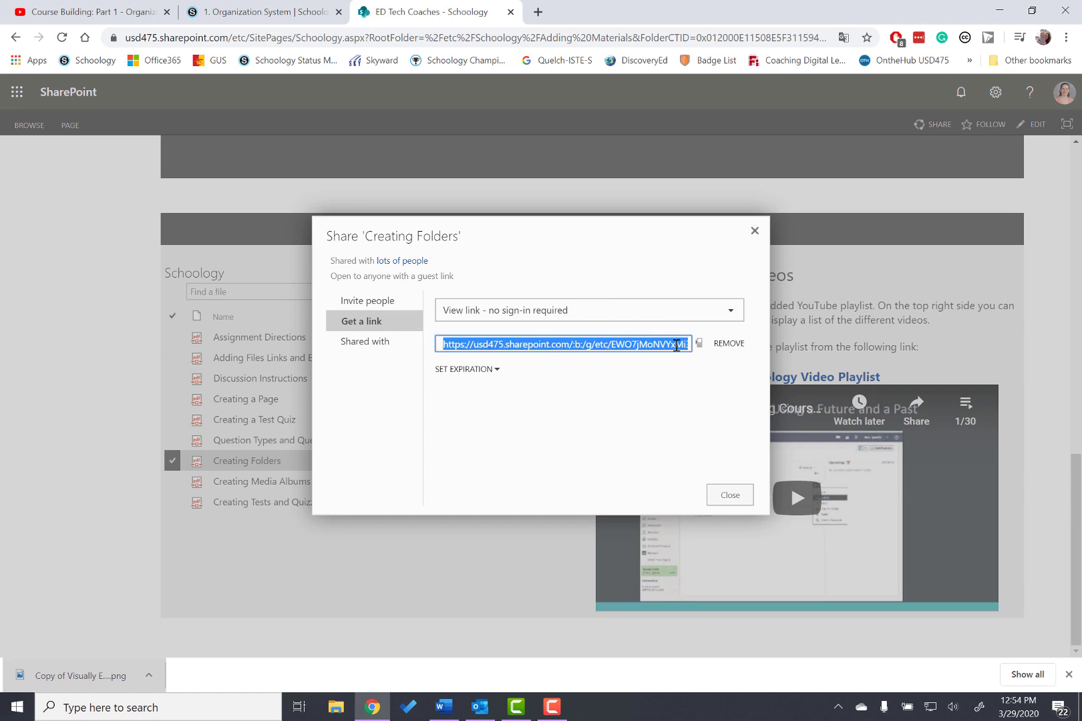
pyautogui.click(740, 504)
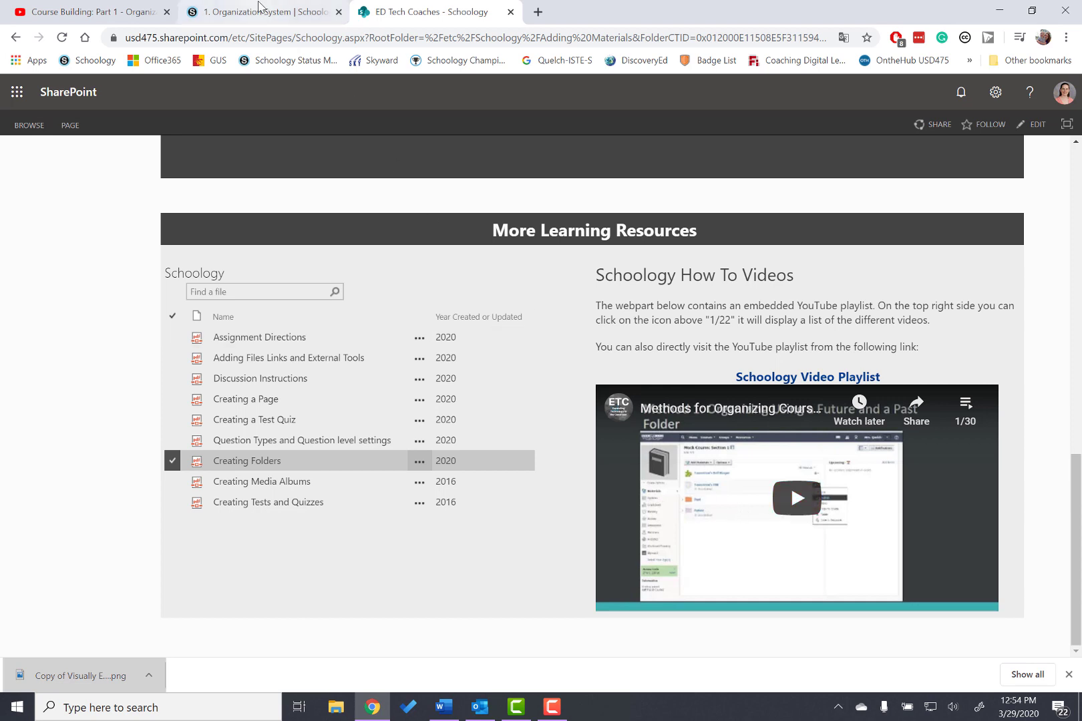
# Switch back to the Schoology course and add a link titled Instructions for Creating Folders using the copied SharePoint document URL
pyautogui.click(242, 15)
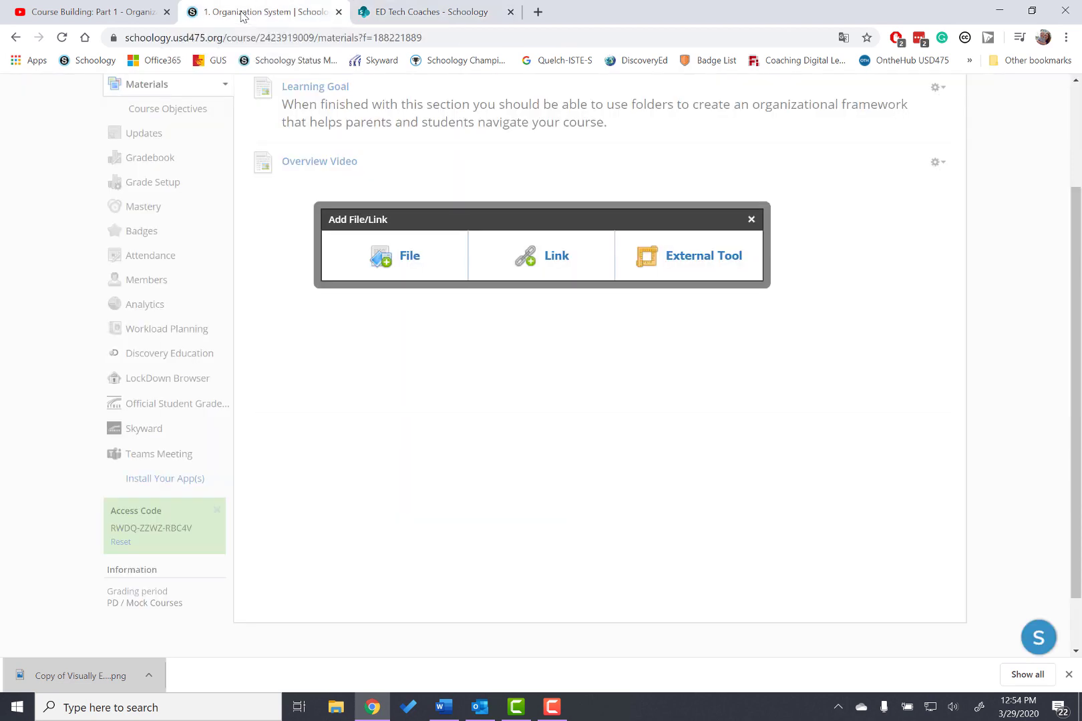
pyautogui.click(542, 265)
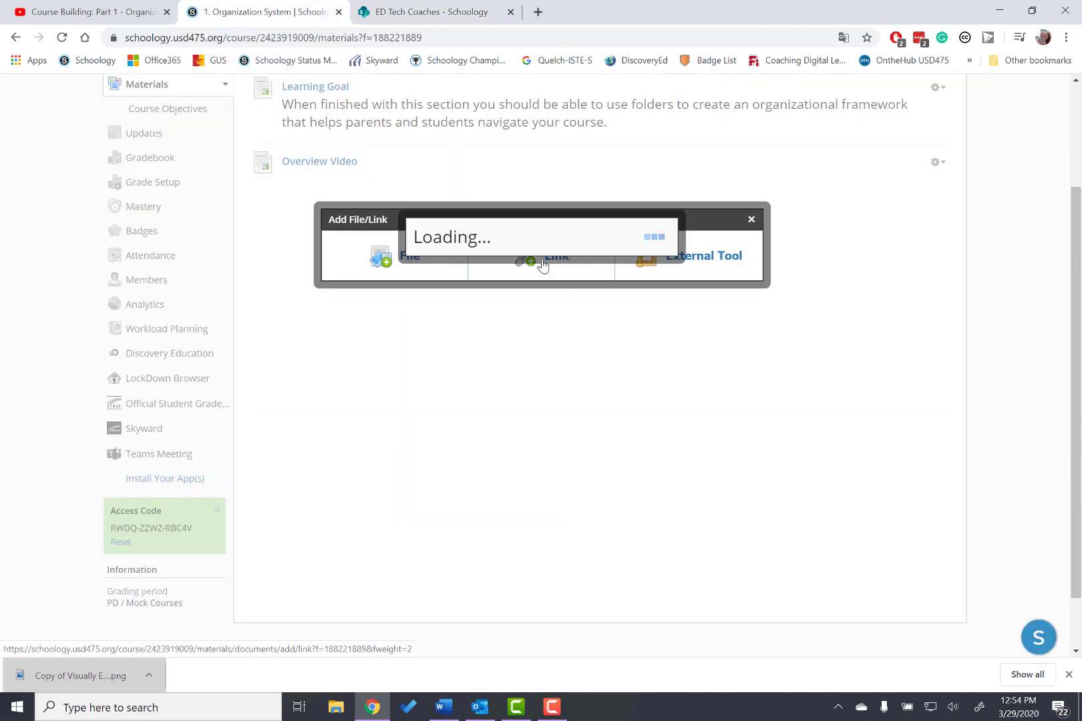
pyautogui.click(498, 225)
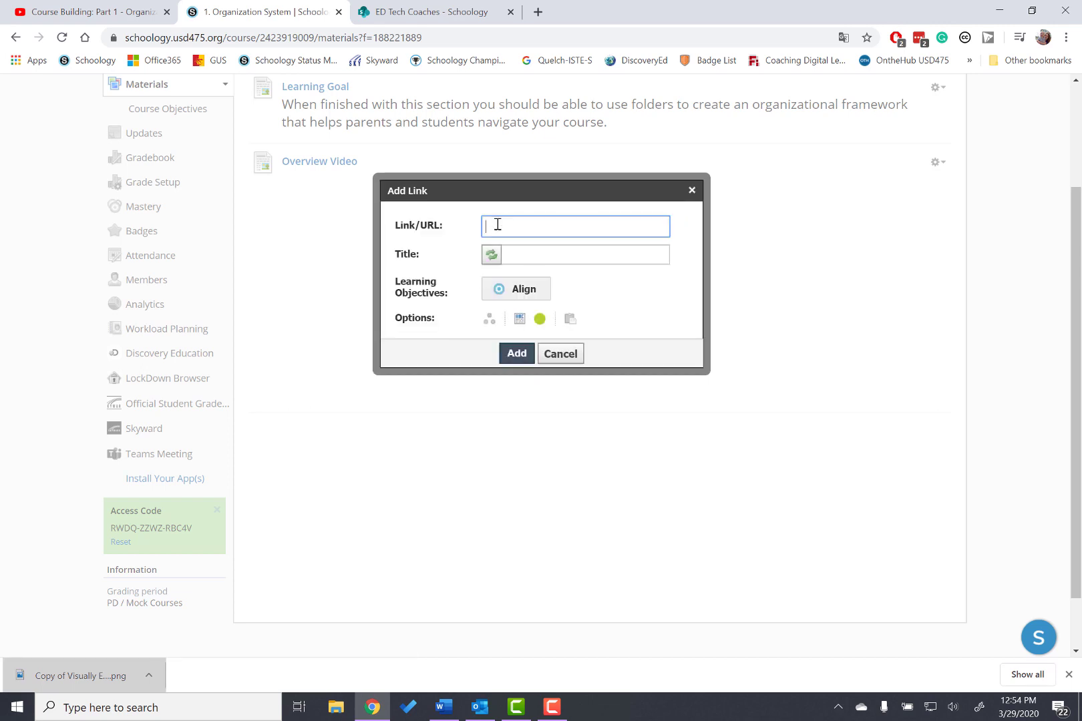
pyautogui.hotkey('ctrl', 'v')
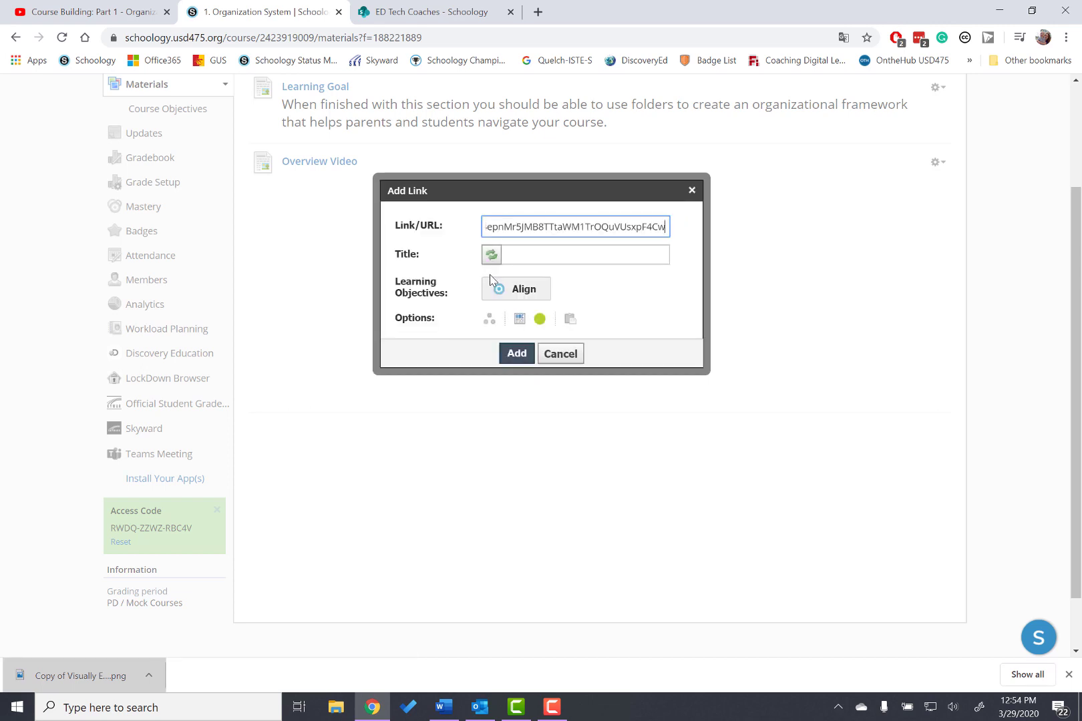
pyautogui.click(530, 253)
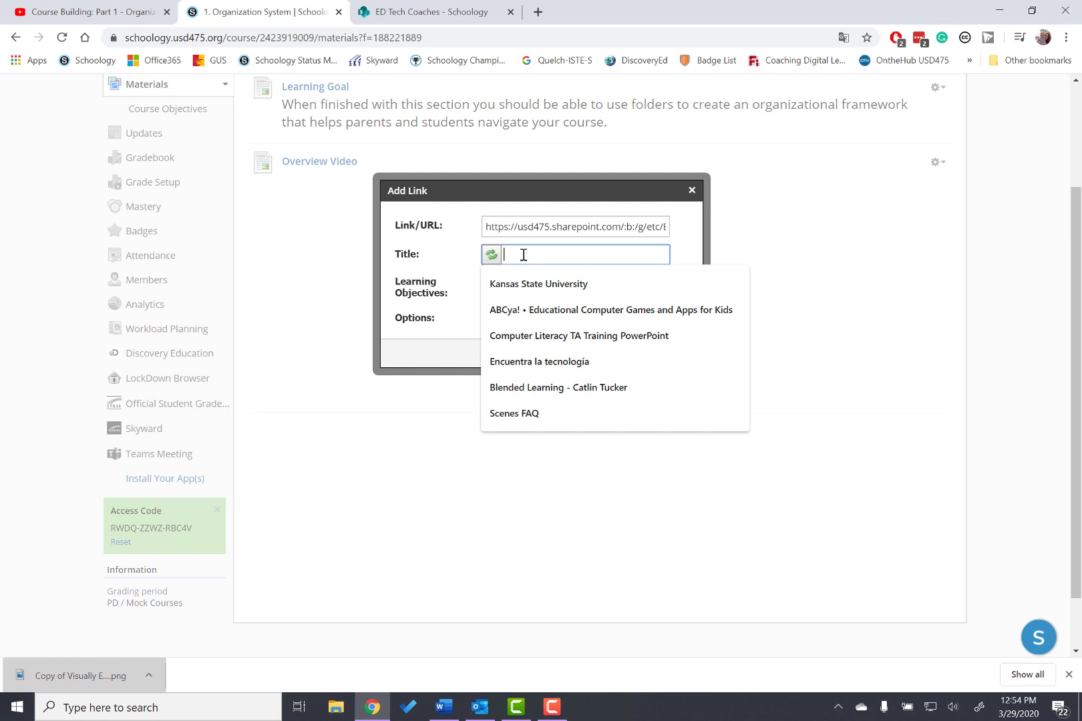
pyautogui.write('Inst')
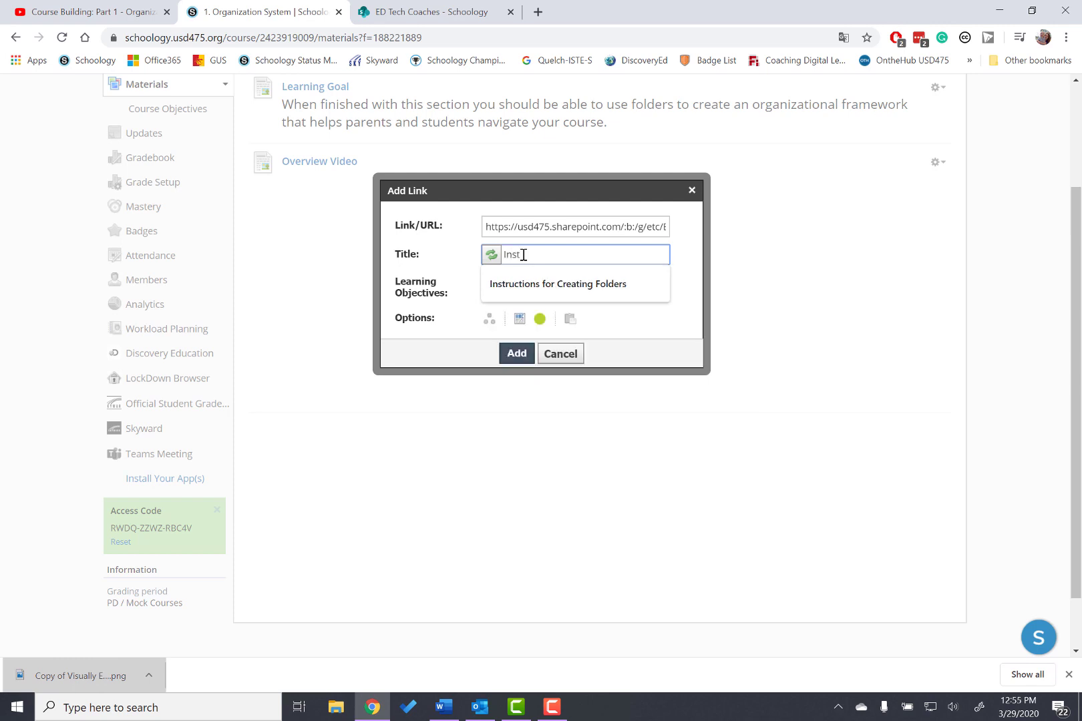
pyautogui.click(524, 284)
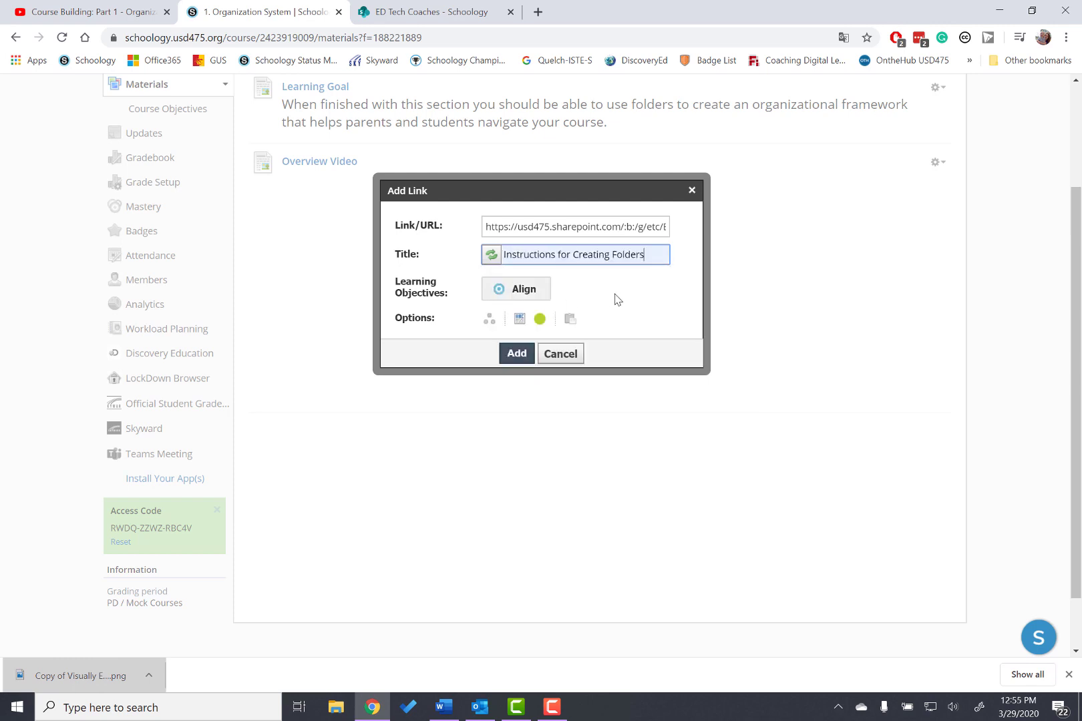
pyautogui.click(521, 321)
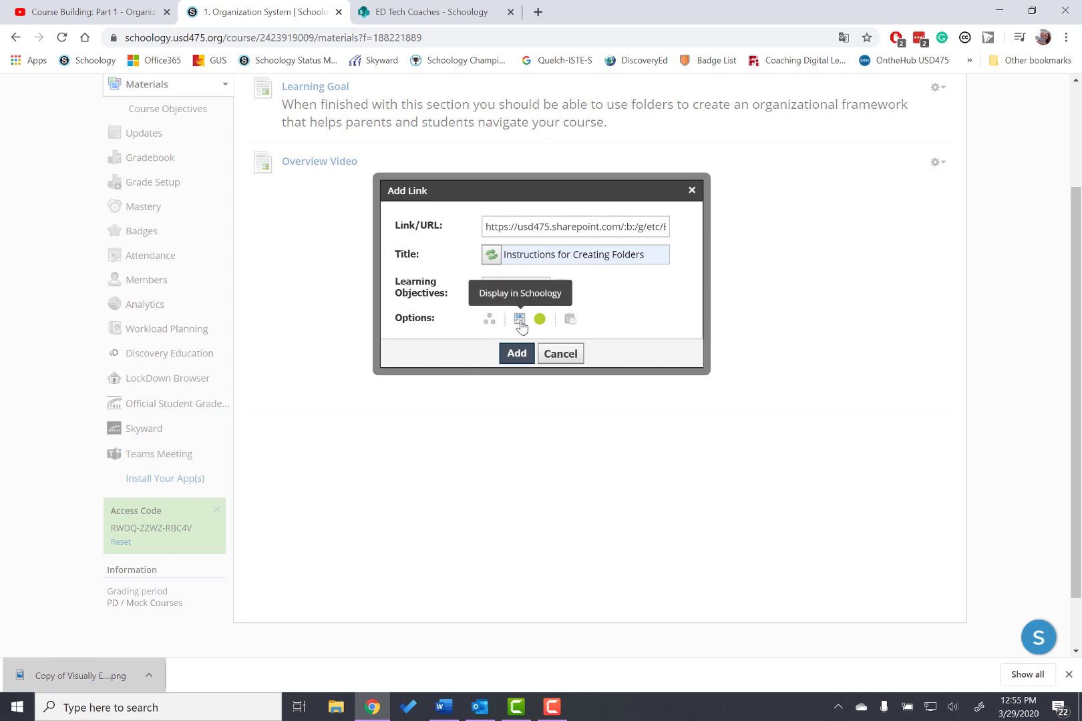
pyautogui.click(509, 358)
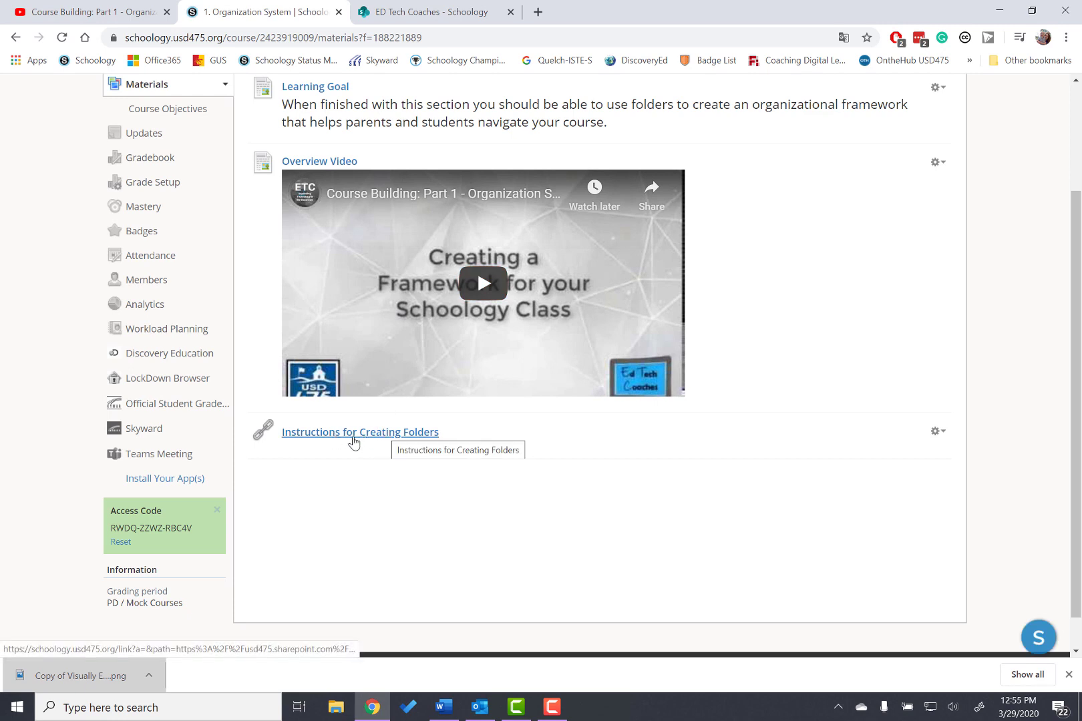
# Open the Instructions for Creating Folders link to check the document, and return to the 1. Organization System folder
pyautogui.click(357, 433)
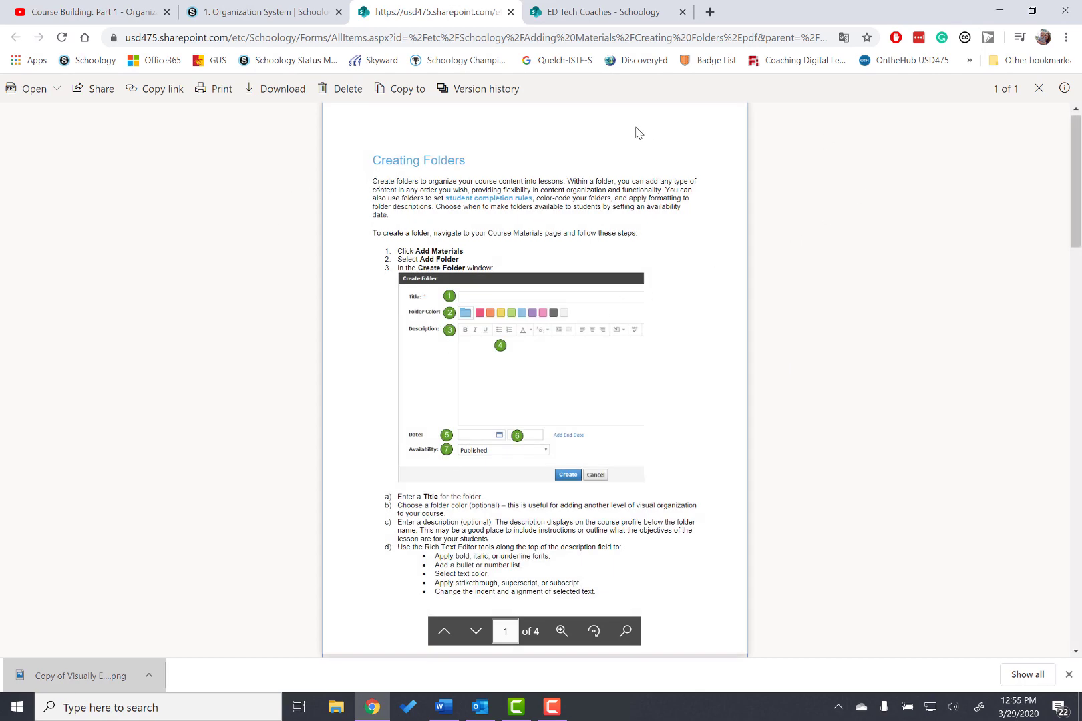
pyautogui.click(510, 12)
pyautogui.scroll(2, 374, 427)
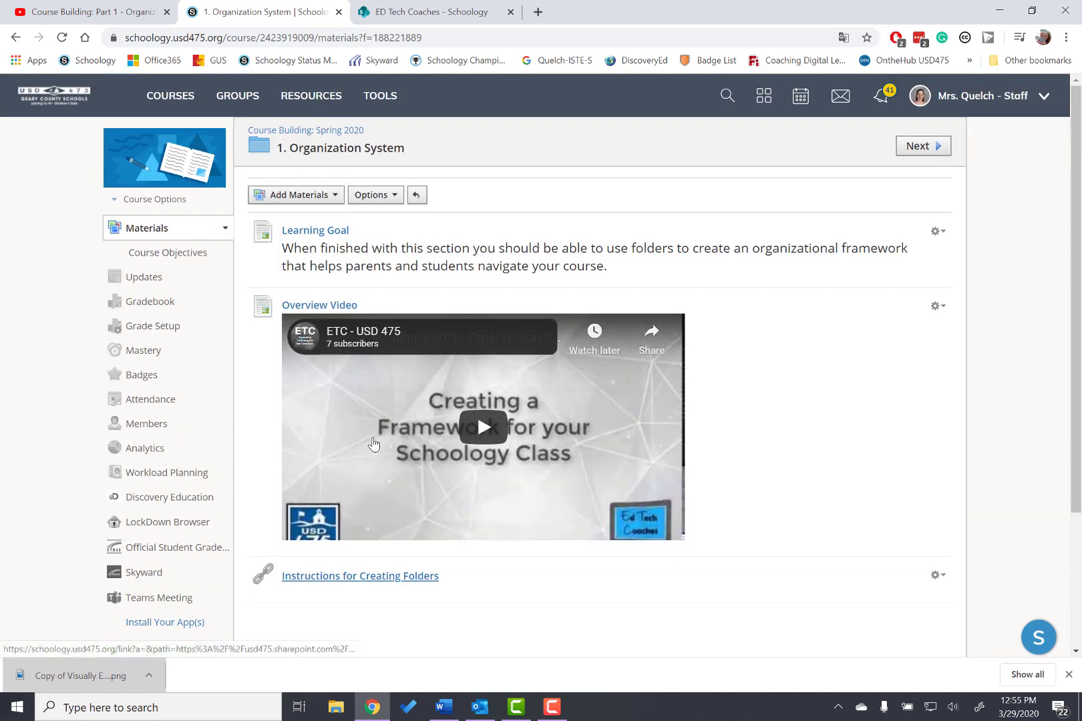
pyautogui.moveTo(492, 705)
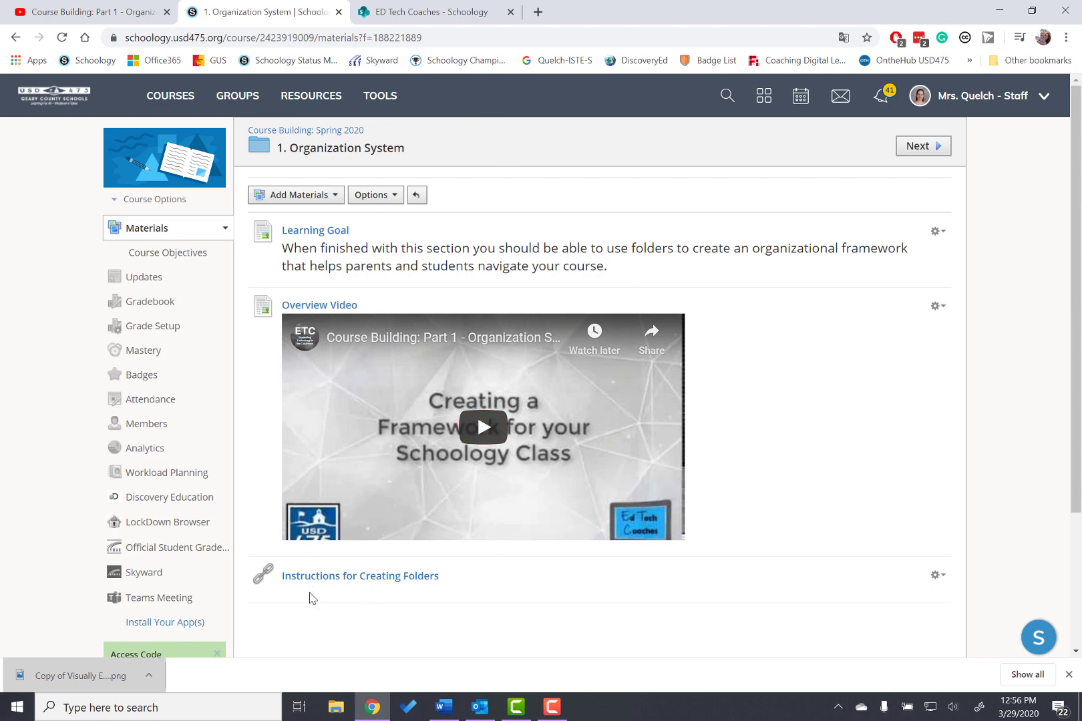
# Add the Word document Creating Folders.docx from the computer's Course Building folder as a file below the Instructions for Creating Folders link
pyautogui.moveTo(286, 606)
pyautogui.click(276, 608)
pyautogui.scroll(-3, 902, 536)
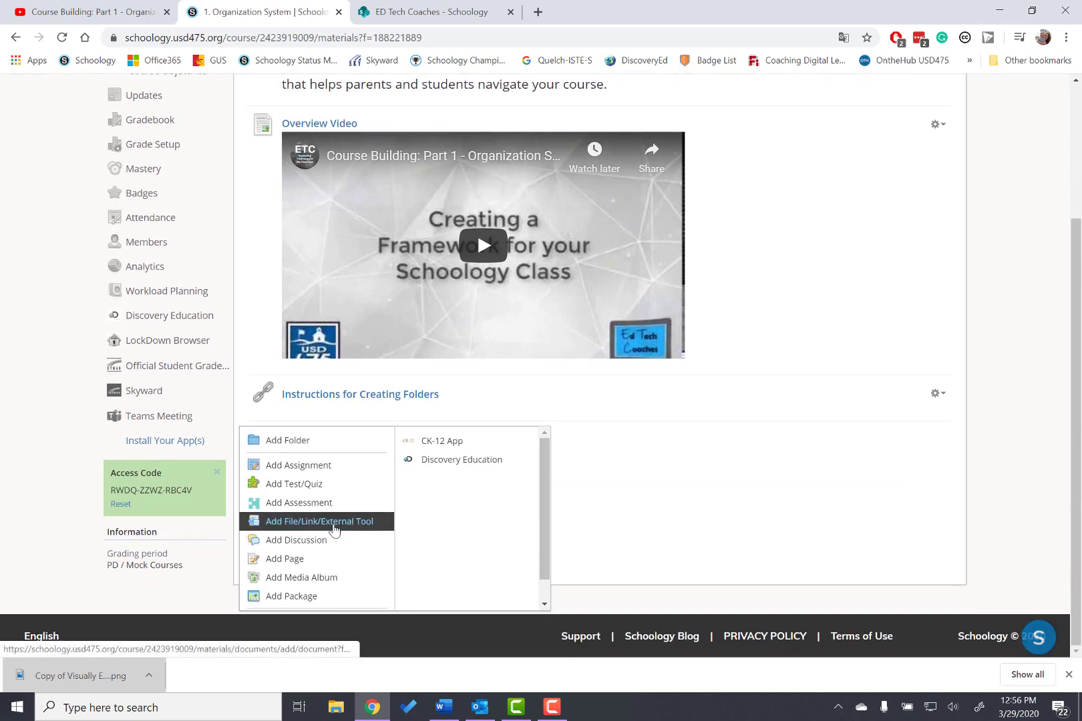
pyautogui.click(360, 522)
pyautogui.click(399, 262)
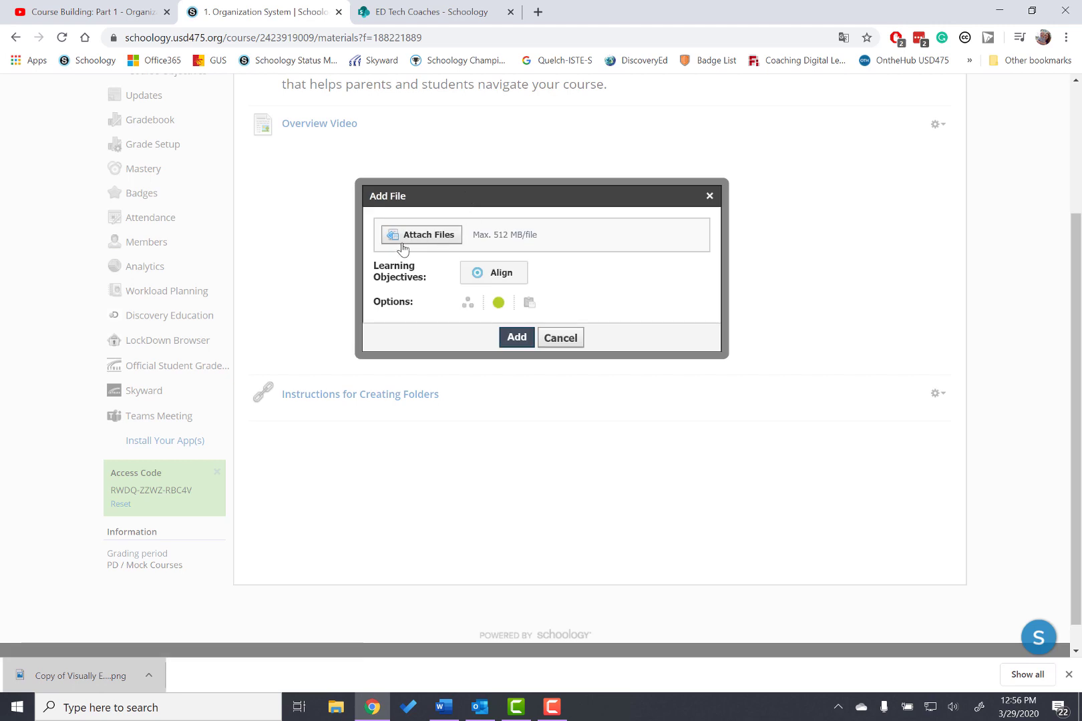
pyautogui.moveTo(555, 242); pyautogui.dragTo(482, 239)
pyautogui.click(443, 240)
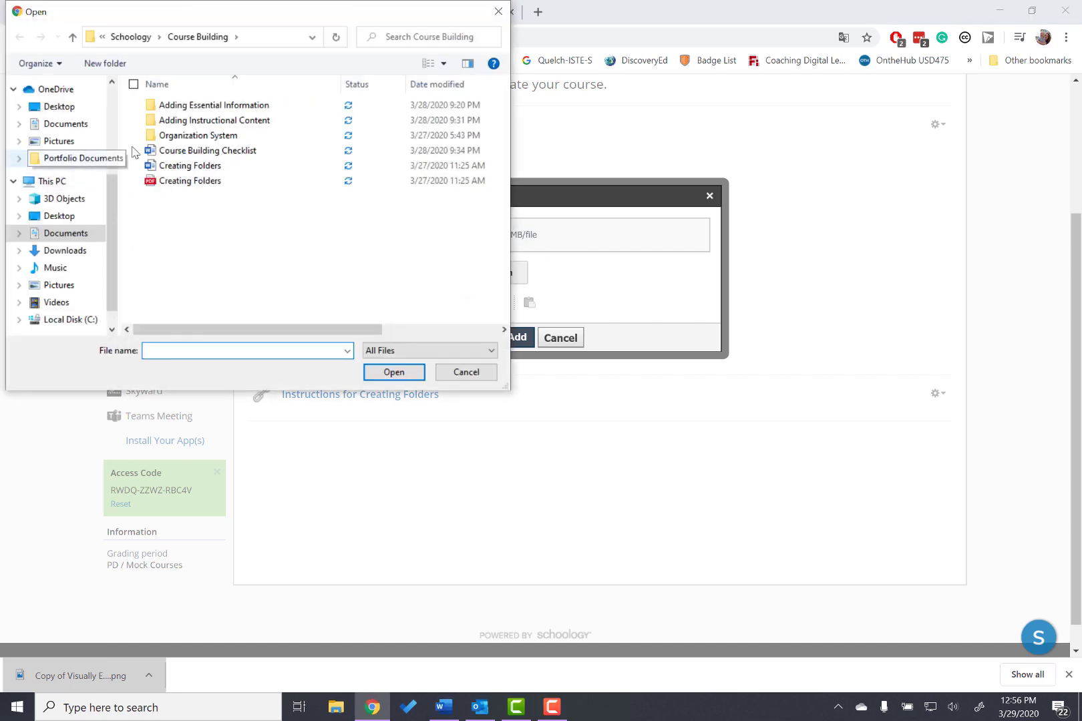
pyautogui.click(184, 167)
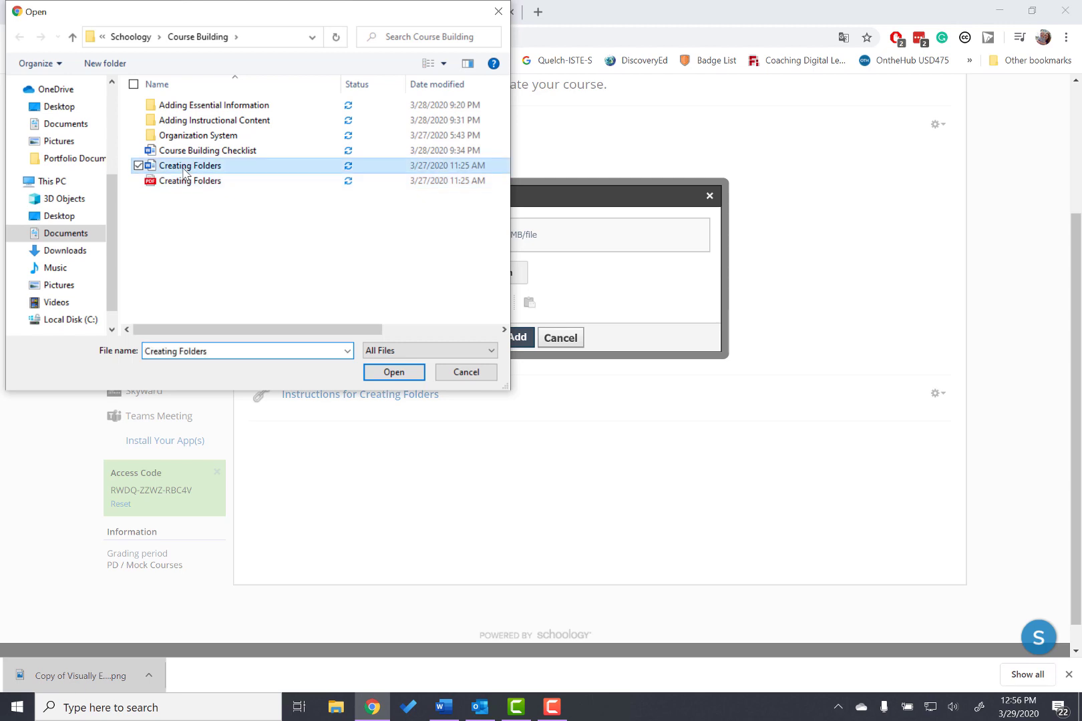
pyautogui.click(394, 373)
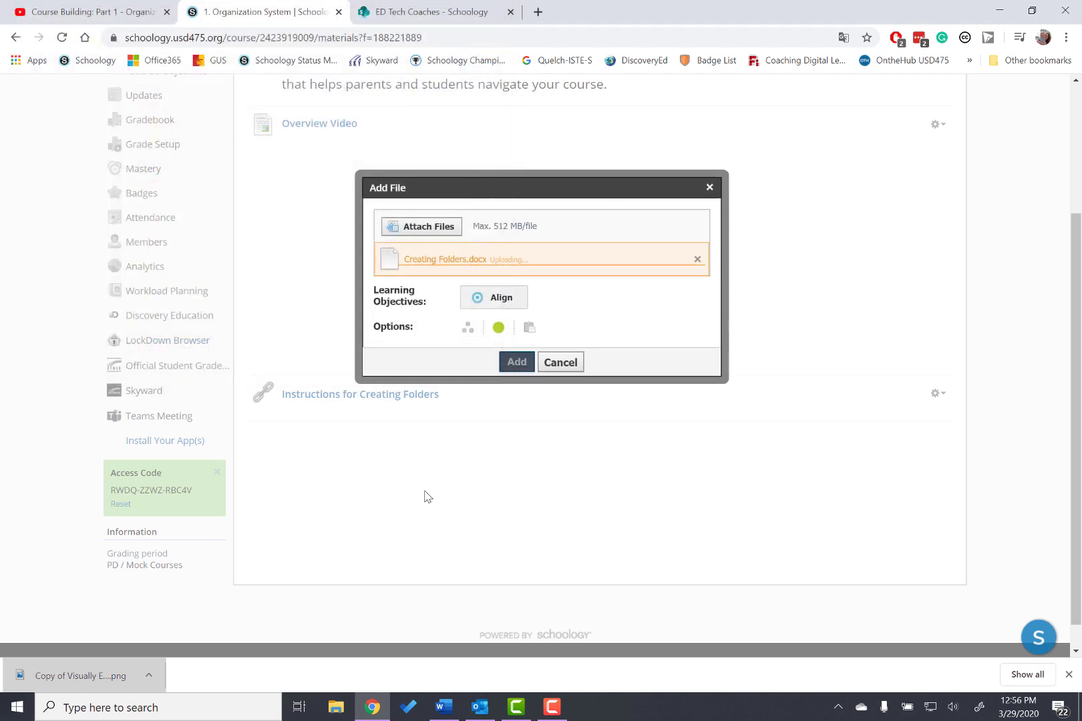
pyautogui.click(514, 371)
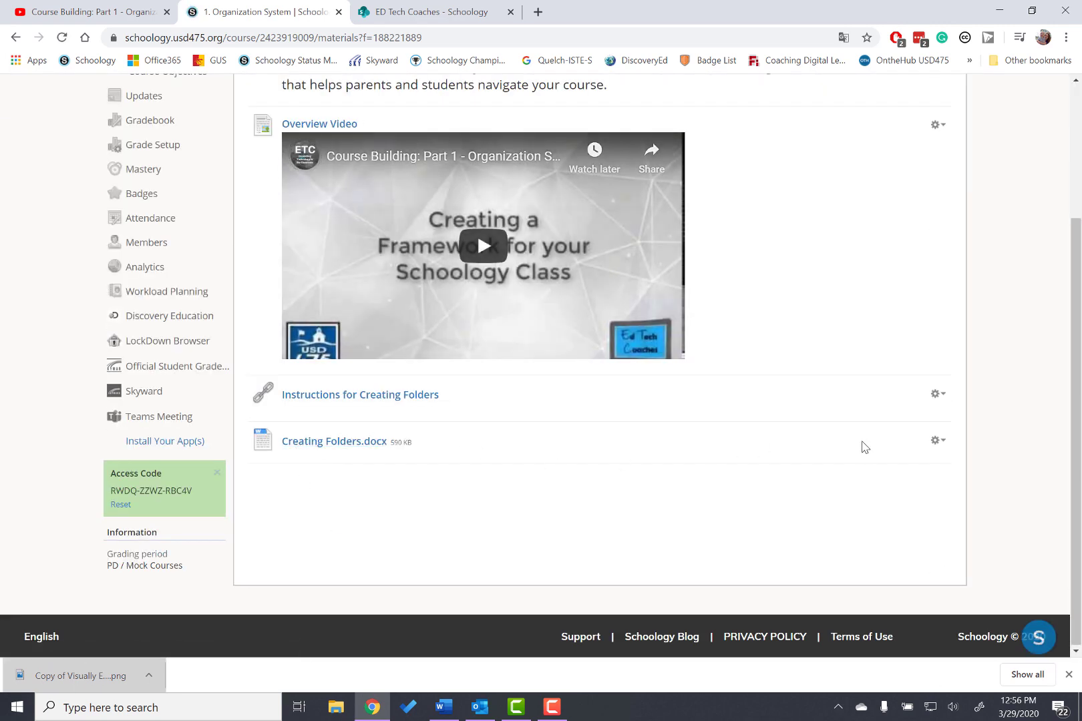
# Delete the Creating Folders.docx file from the 1. Organization System folder
pyautogui.click(938, 442)
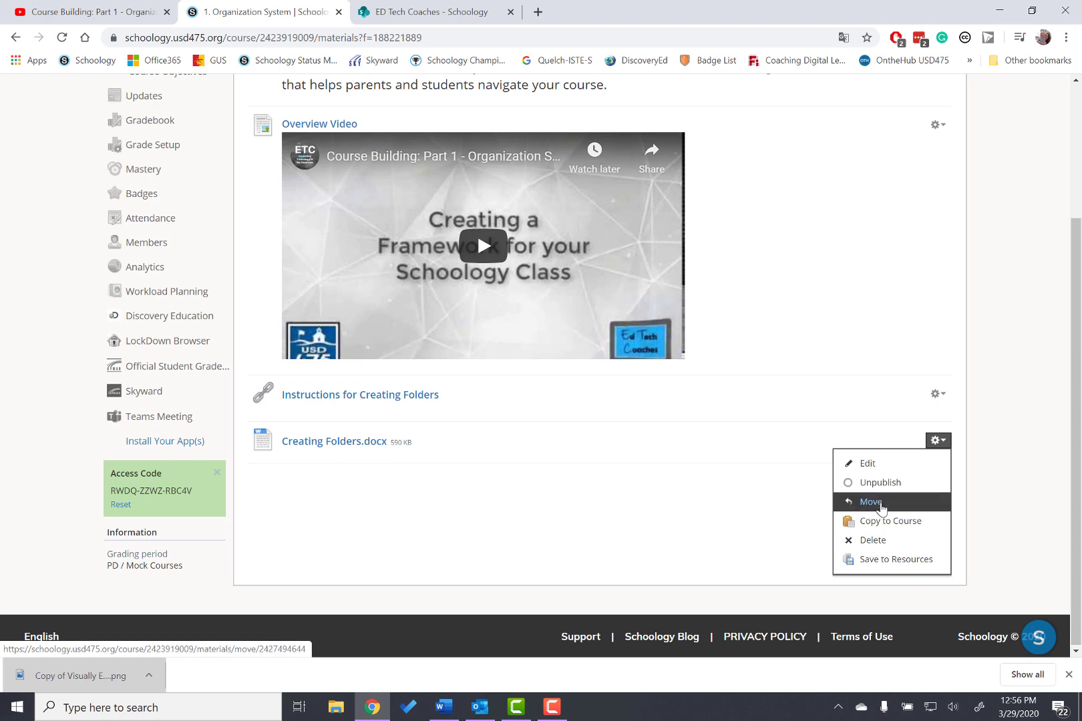
pyautogui.click(873, 540)
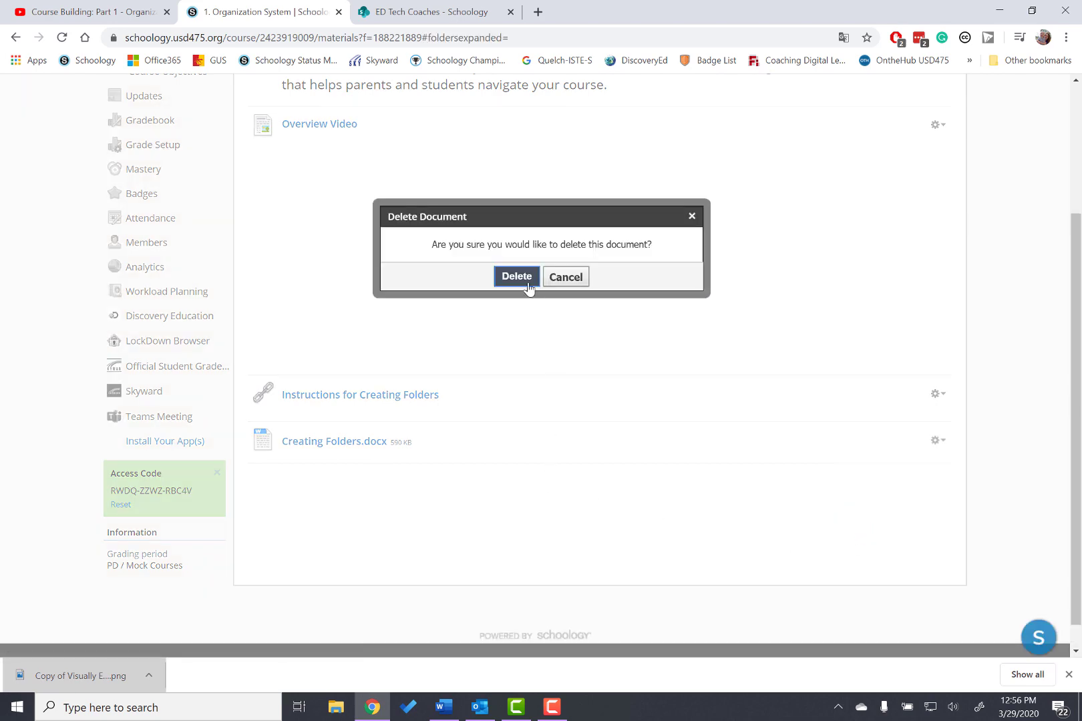
pyautogui.click(520, 277)
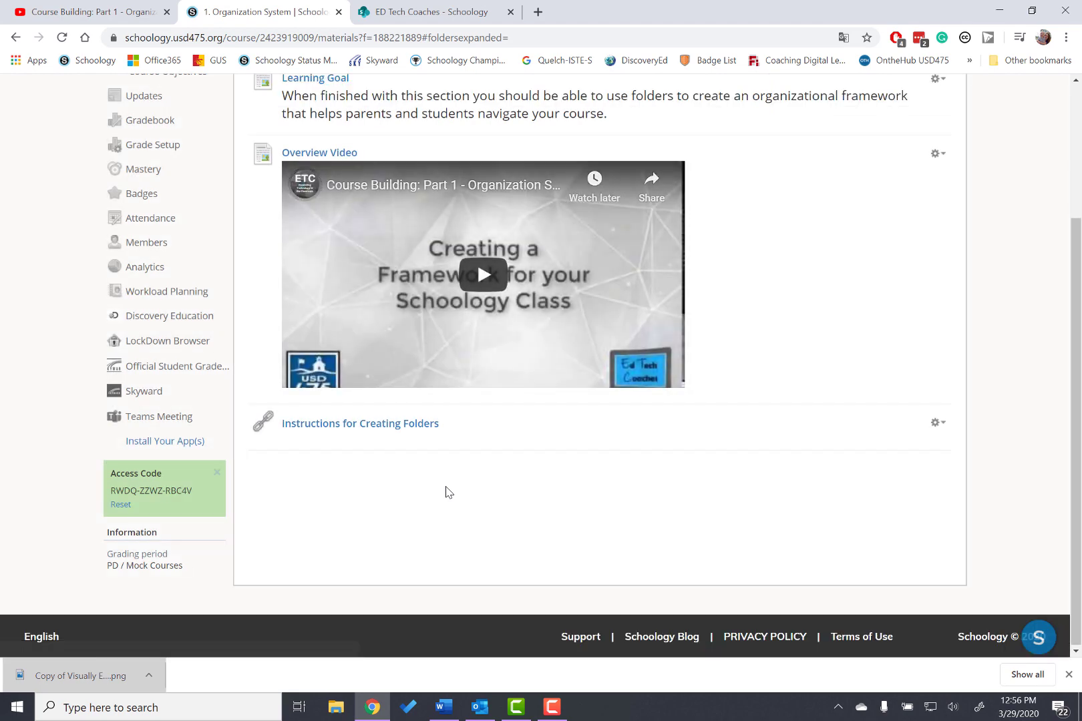